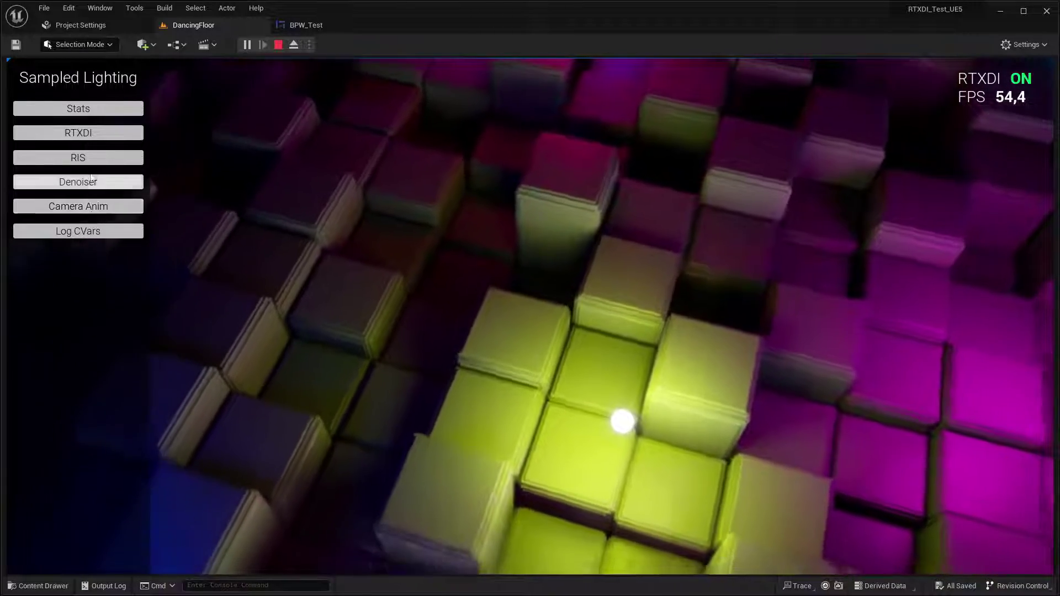
# Turn RTXDI off in the Sampled Lighting widget to compare the dancing floor, then back on.
pyautogui.click(95, 135)
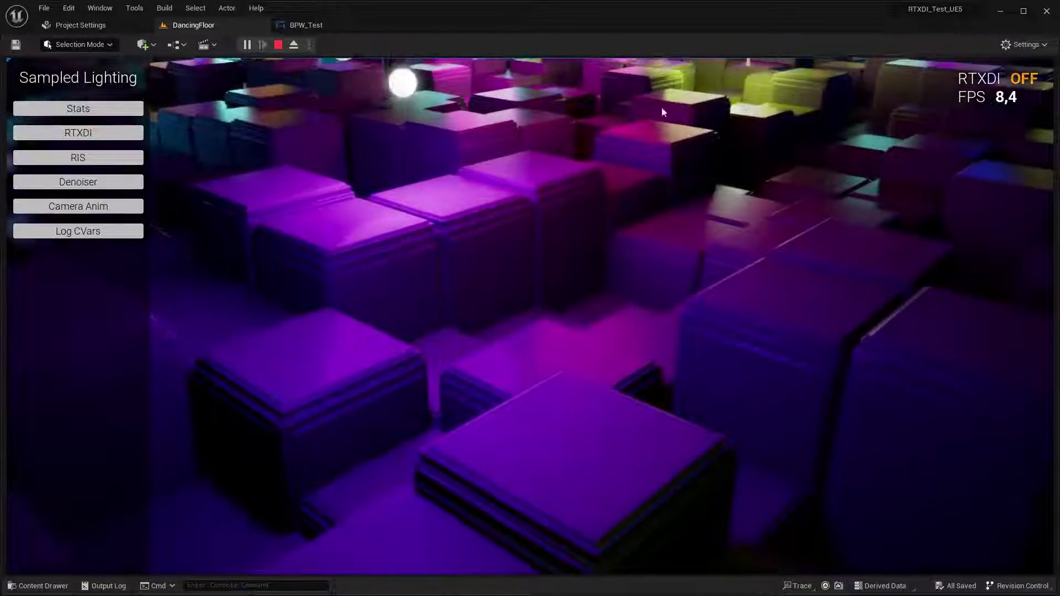
pyautogui.click(105, 136)
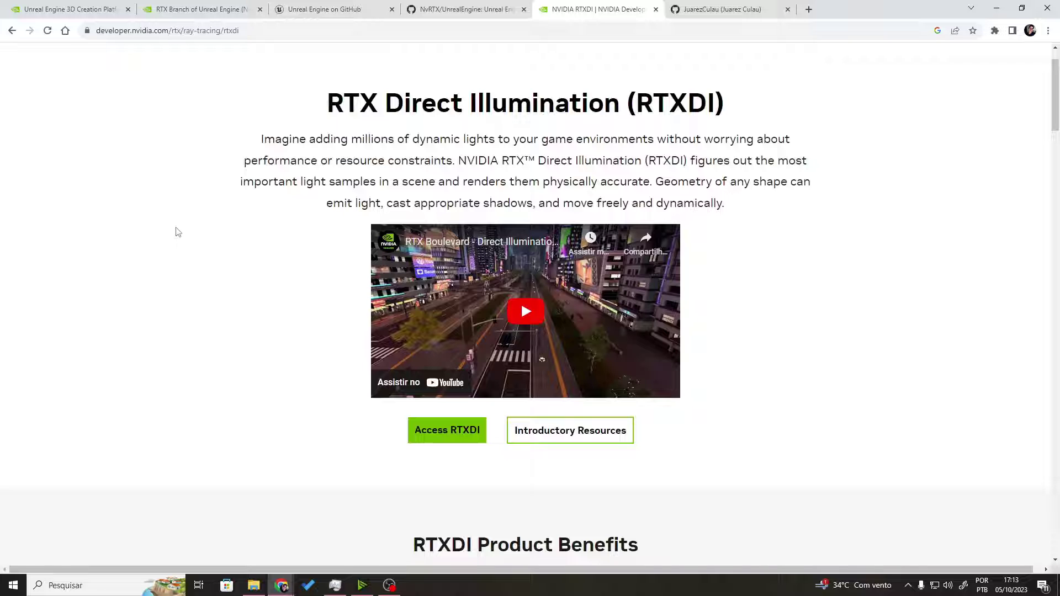
# Look over the Unreal Engine on GitHub page, then check the organizations on the GitHub profile.
pyautogui.click(196, 10)
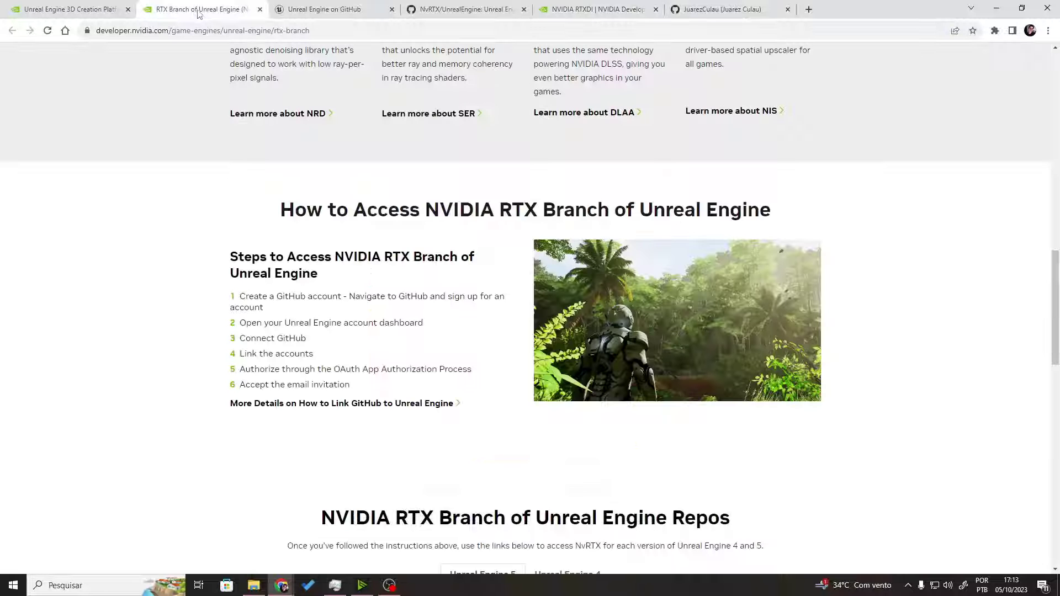
pyautogui.click(323, 6)
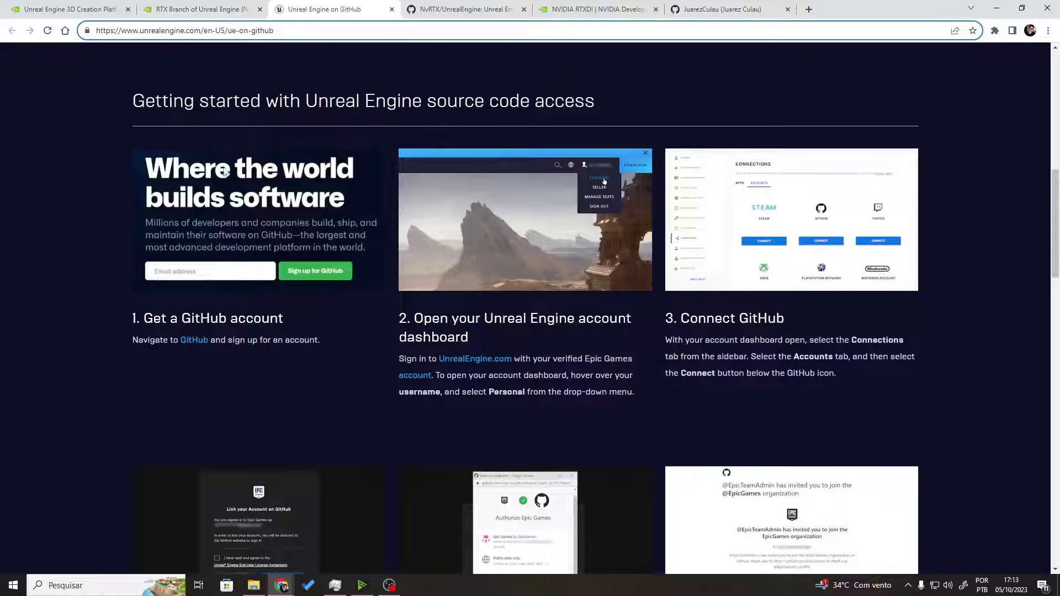
pyautogui.click(307, 166)
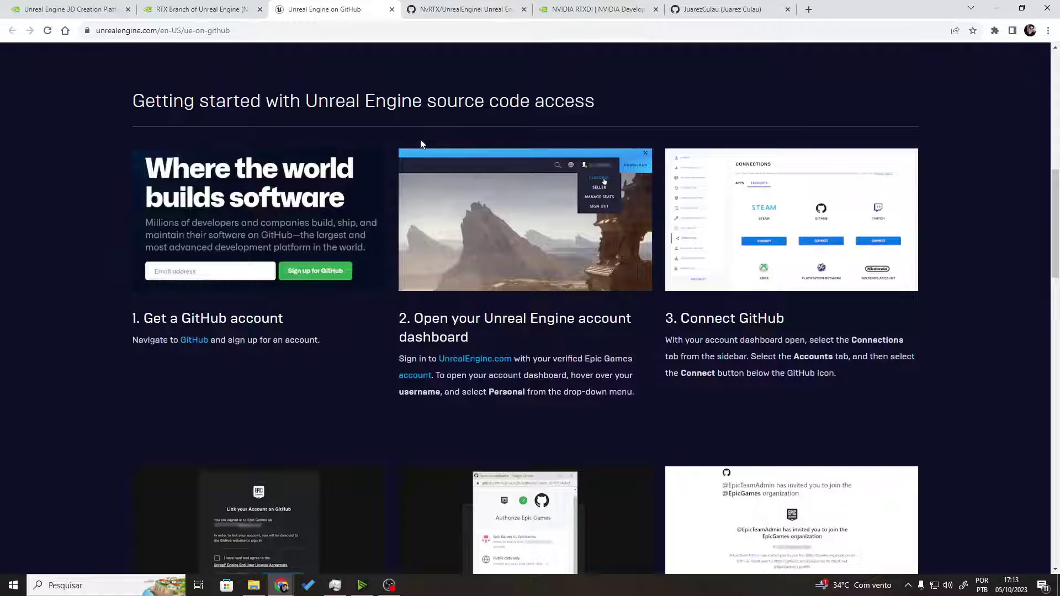
pyautogui.click(718, 9)
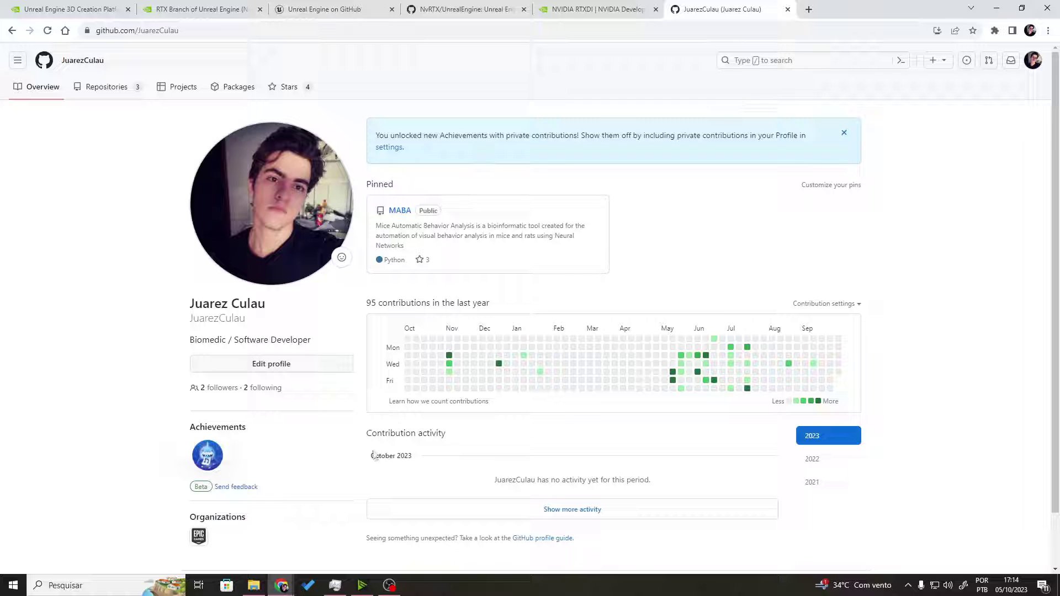
pyautogui.moveTo(200, 538)
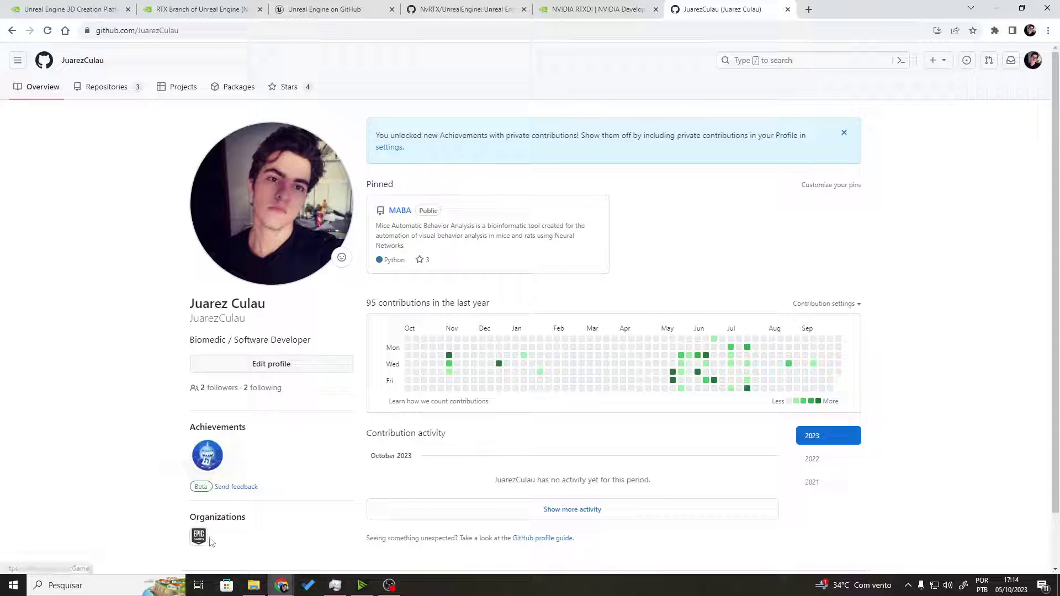
# Read through linking steps 1–6, then confirm Epic Games appears among the profile's organizations.
pyautogui.click(380, 9)
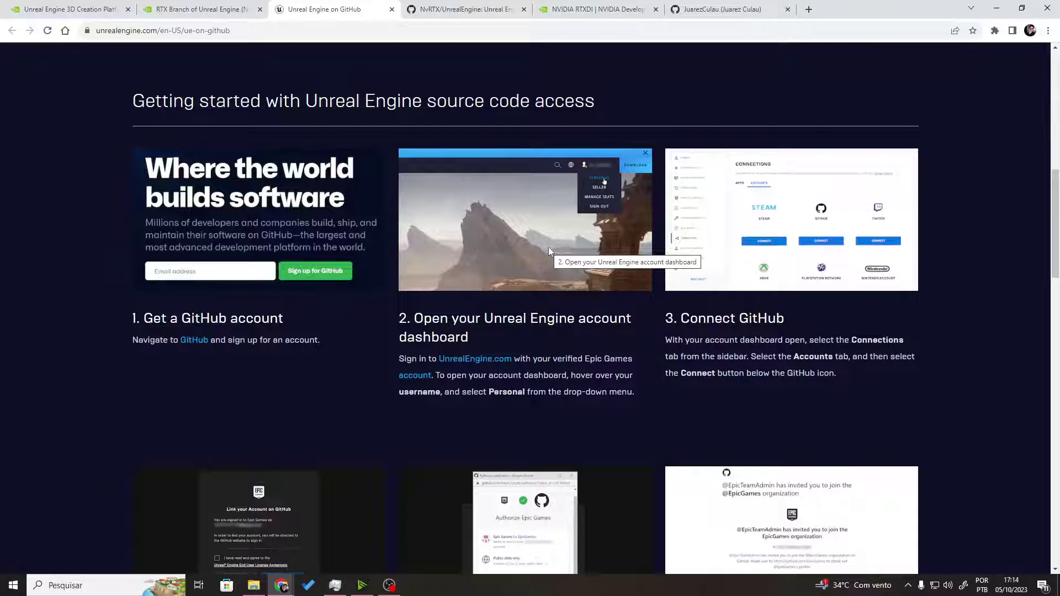
pyautogui.scroll(-2, 581, 295)
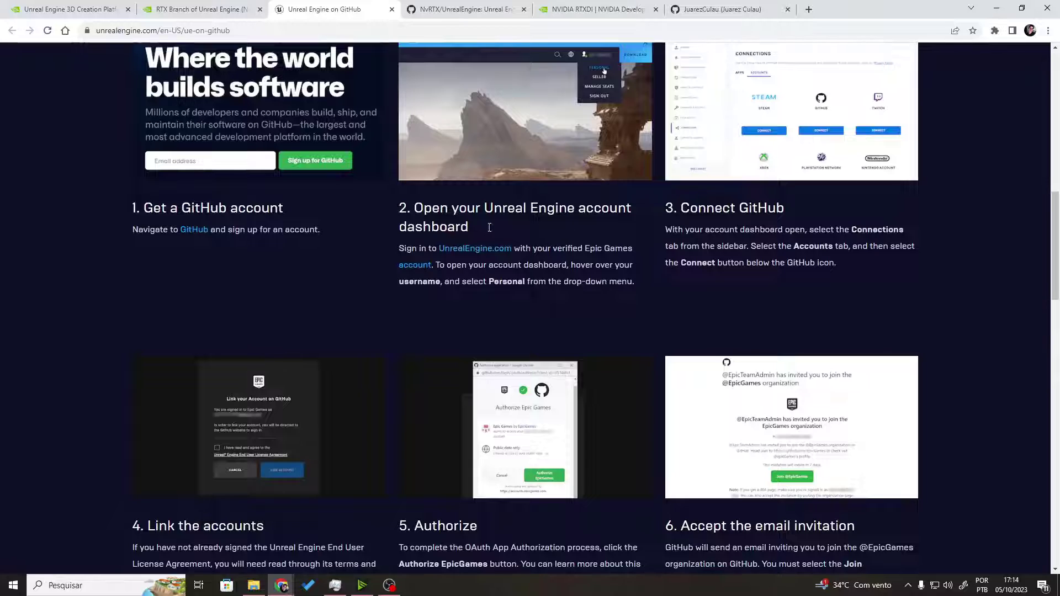
pyautogui.scroll(-2, 436, 298)
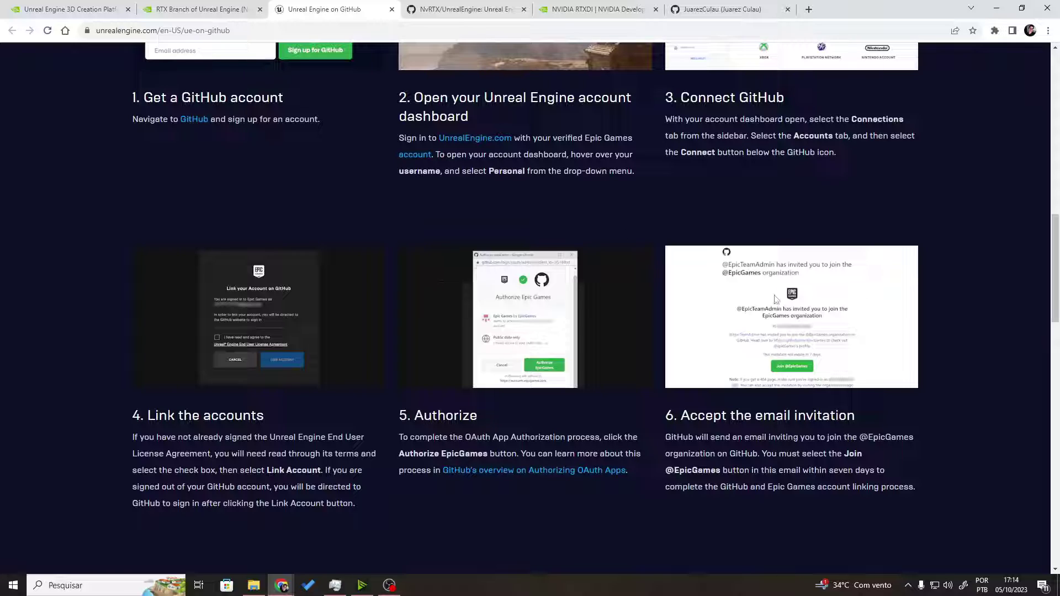
pyautogui.scroll(-3, 761, 430)
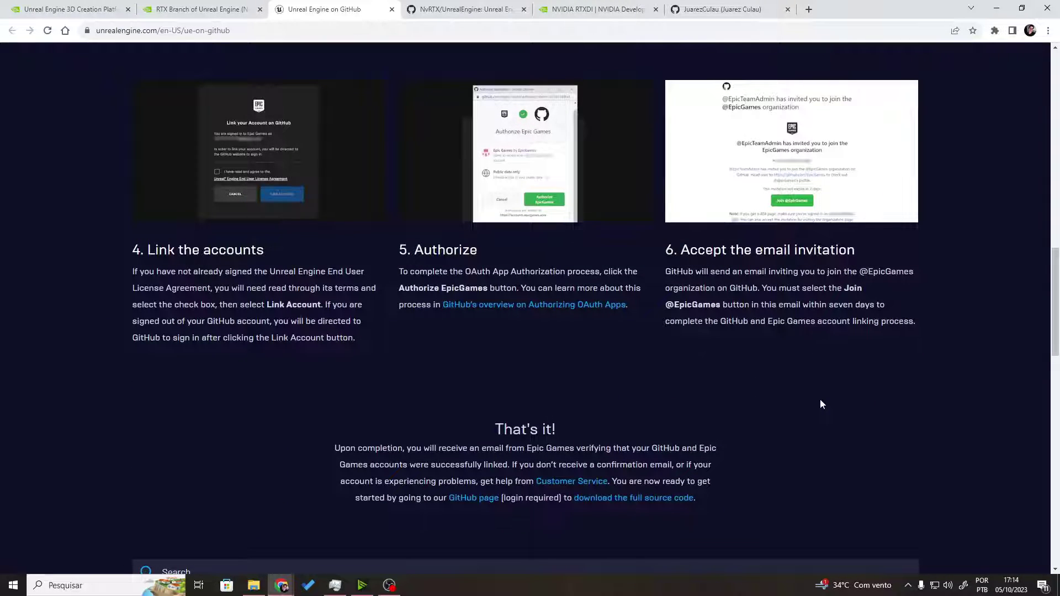
pyautogui.click(728, 12)
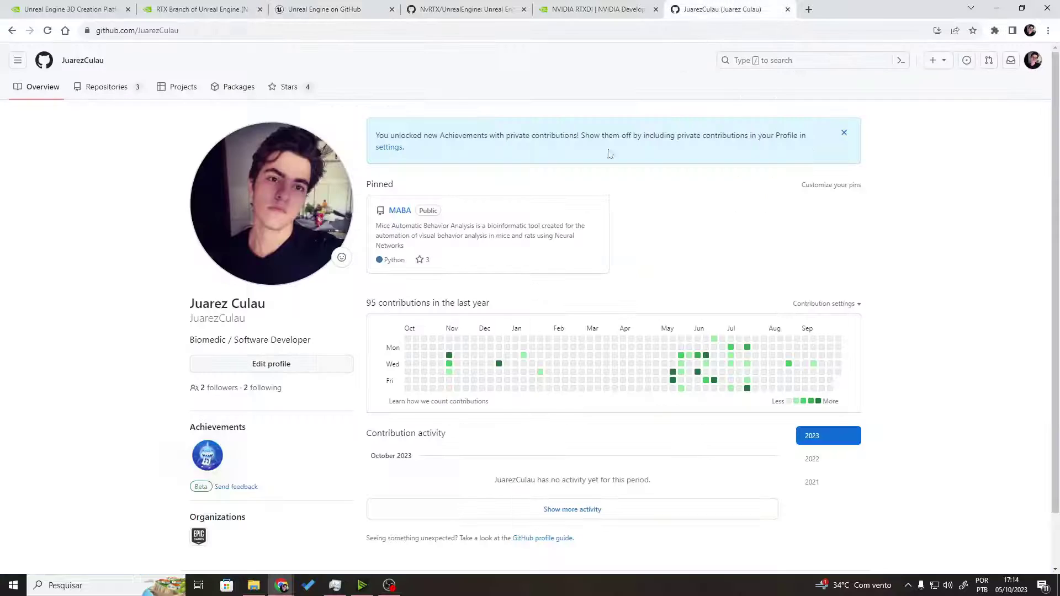
pyautogui.moveTo(197, 544)
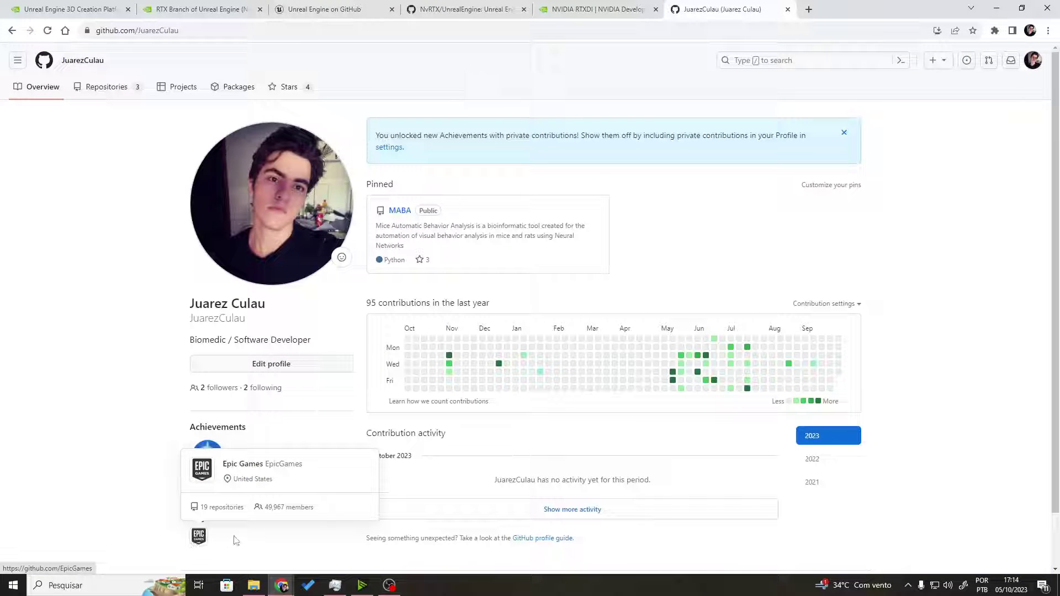
# Scroll the RTX Branch page to the NVIDIA RTX Branch repo links for UE 5.0, 5.1 and 5.2.
pyautogui.click(238, 6)
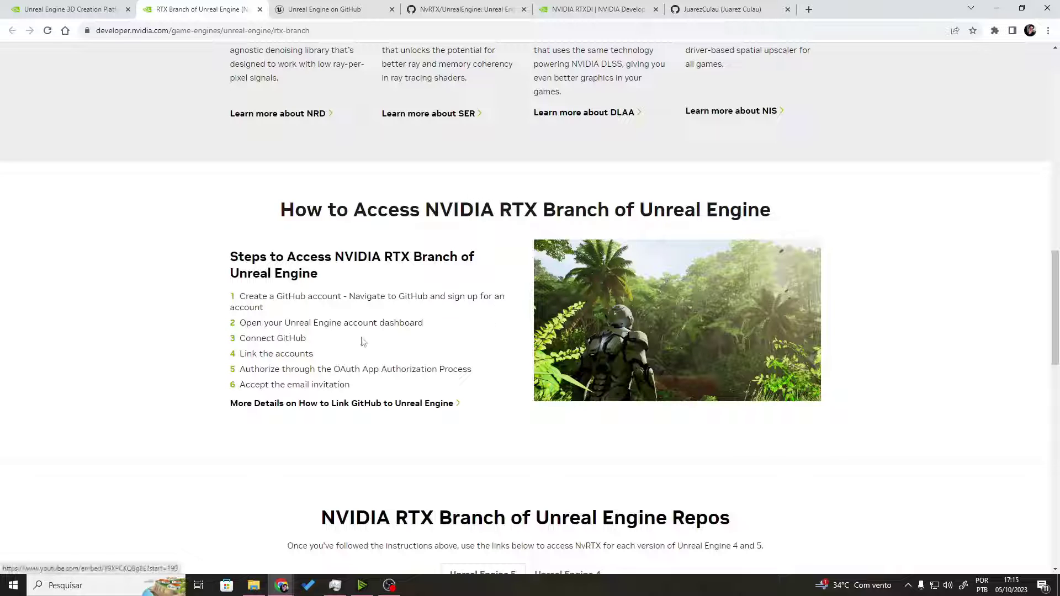
pyautogui.scroll(-6, 343, 358)
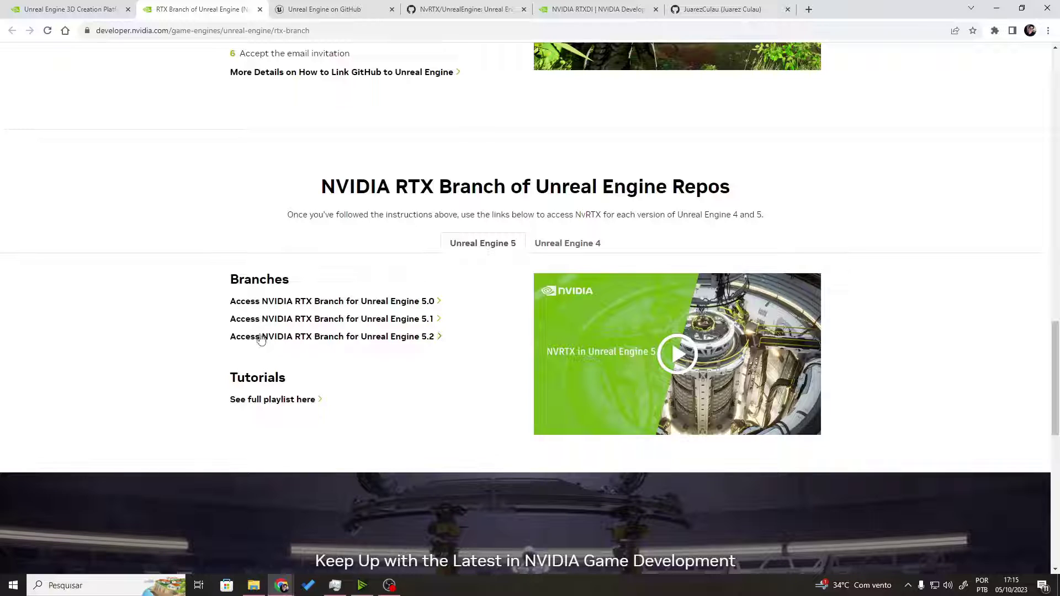
# Open the UE 5.2 link to the NvRTX/UnrealEngine nvrtx-5.2 branch in a new tab and view its Code clone options.
pyautogui.rightClick(317, 340)
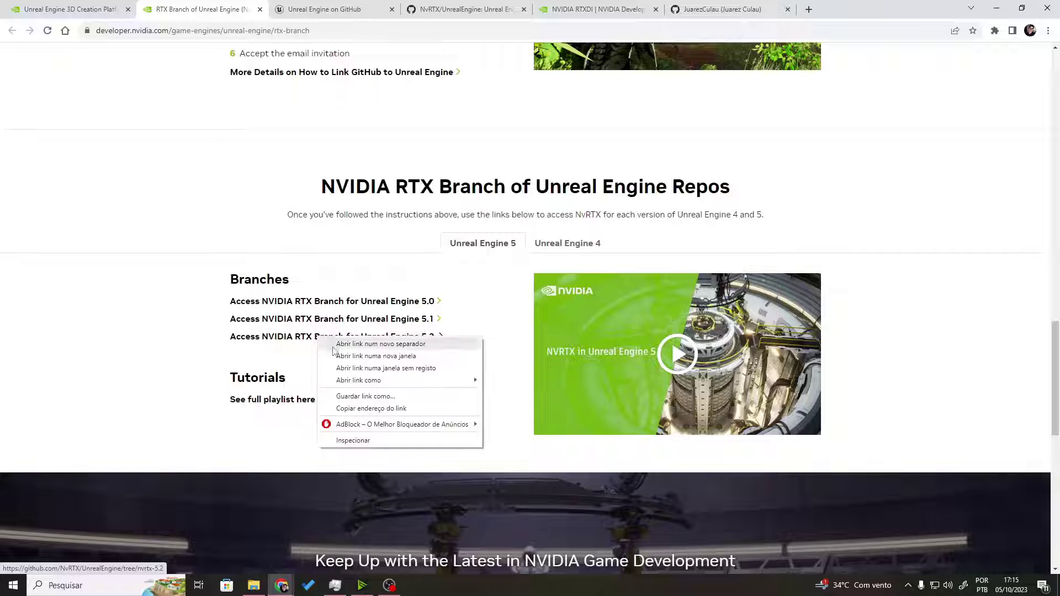
pyautogui.click(342, 348)
pyautogui.click(342, 5)
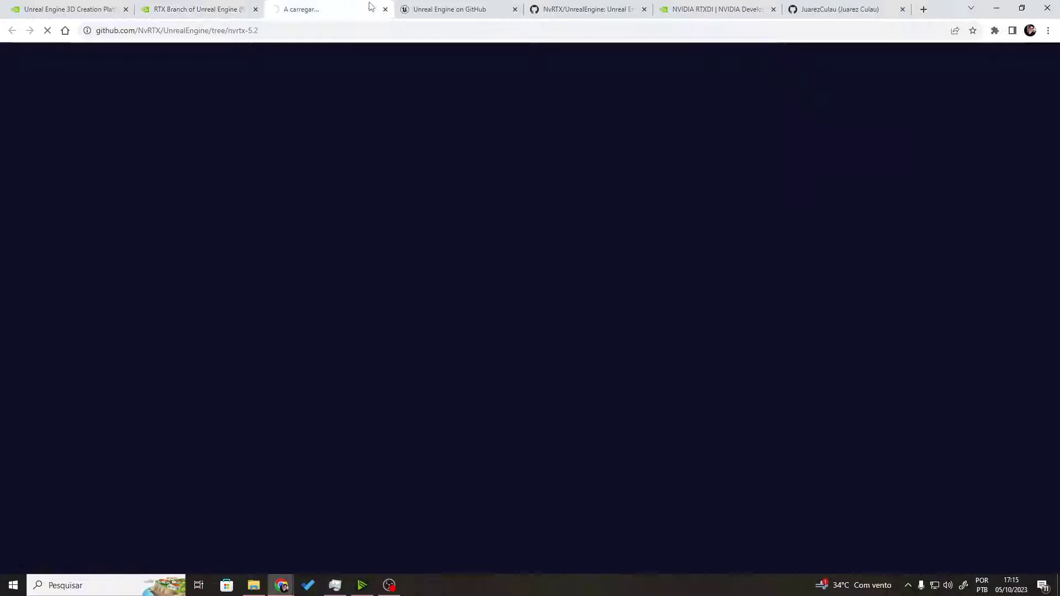
pyautogui.click(644, 10)
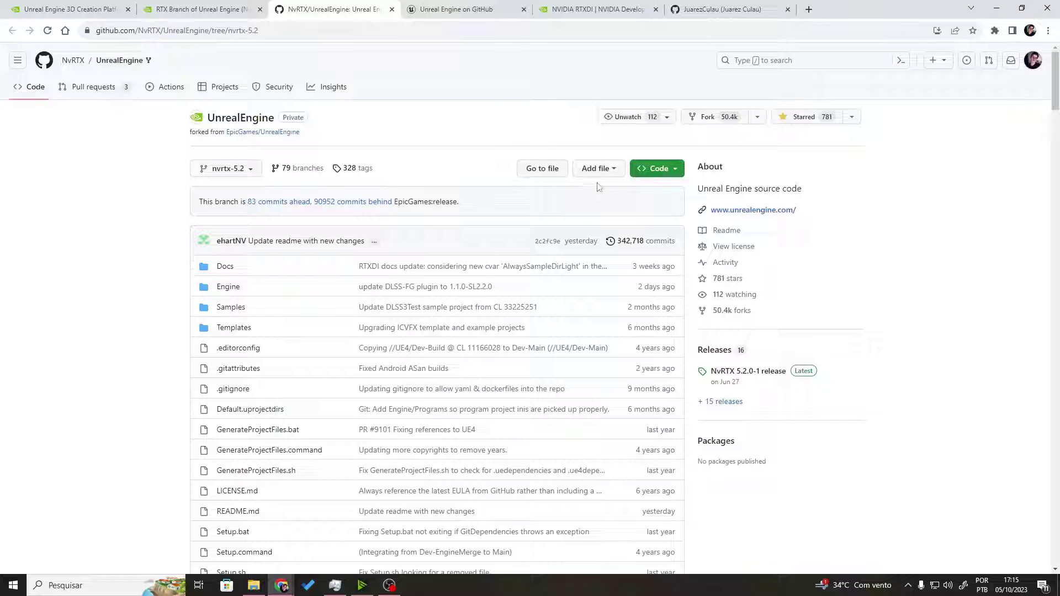
pyautogui.click(660, 166)
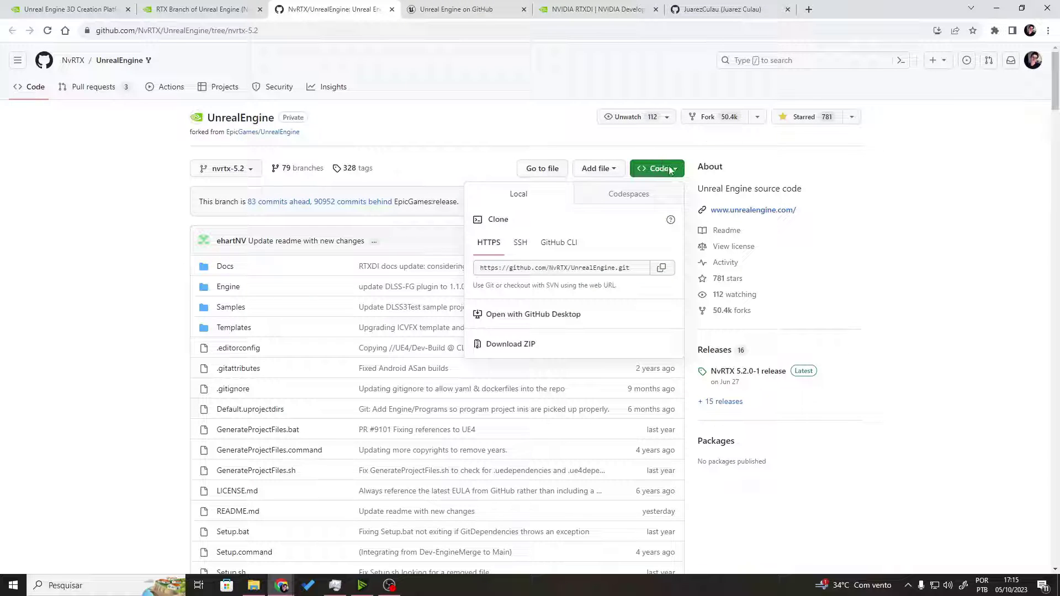
pyautogui.click(655, 170)
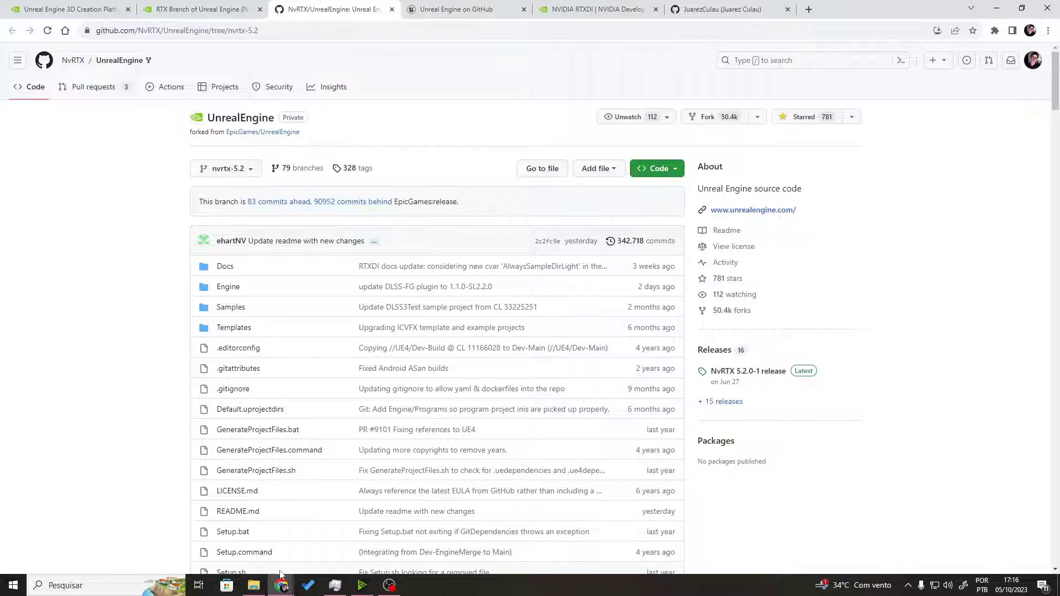
# Browse to C:\dev\UnrealEngine-nvrtx-5.2 and open the UE5.sln solution.
pyautogui.click(253, 585)
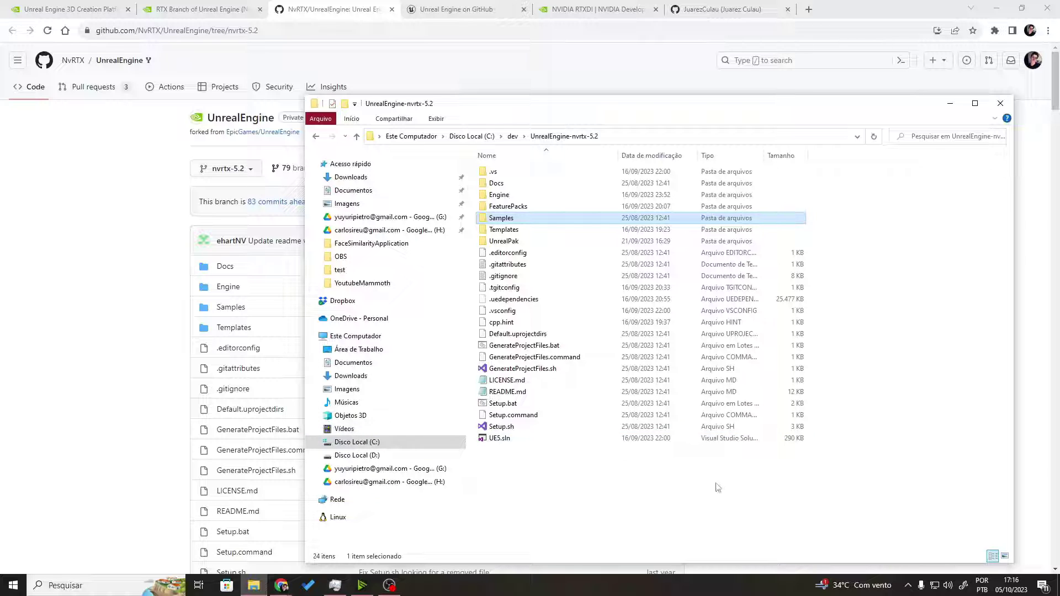
pyautogui.click(362, 442)
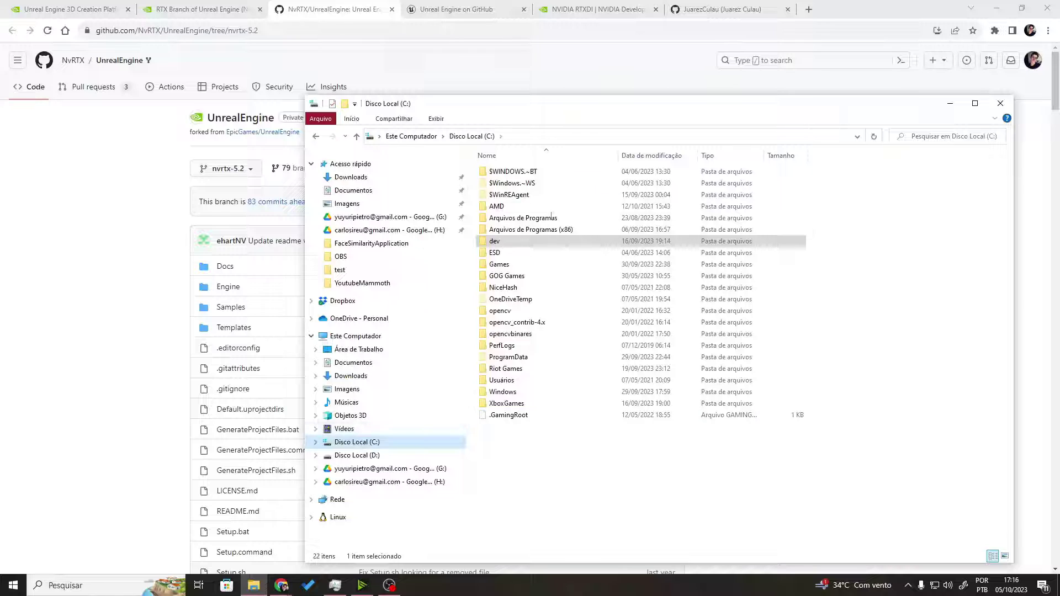
pyautogui.click(499, 246)
pyautogui.doubleClick(499, 243)
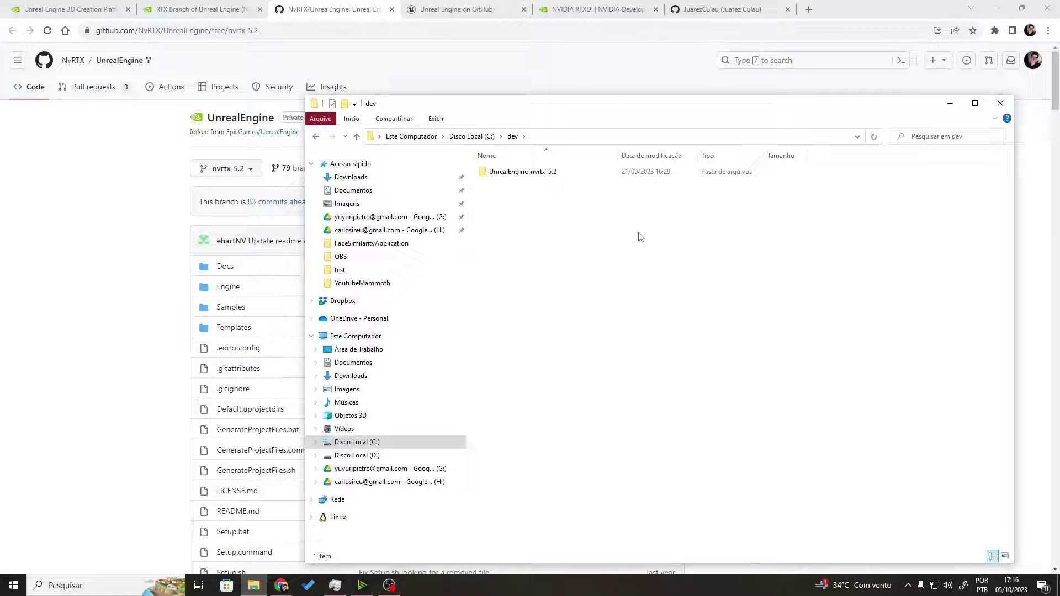
pyautogui.doubleClick(551, 173)
pyautogui.moveTo(580, 497); pyautogui.dragTo(516, 166)
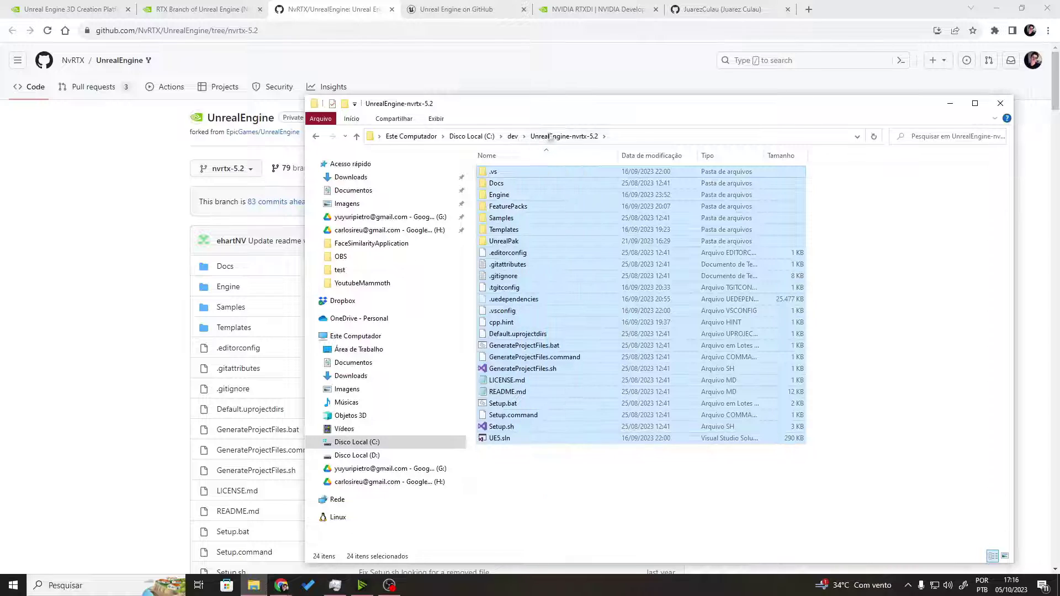
pyautogui.moveTo(560, 106); pyautogui.dragTo(559, 130)
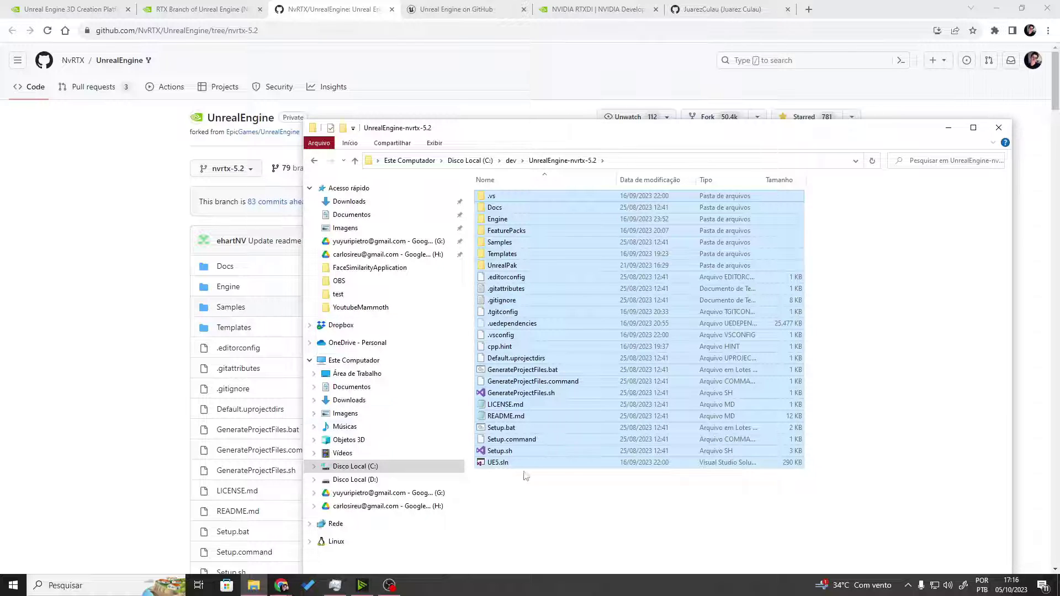
pyautogui.click(560, 507)
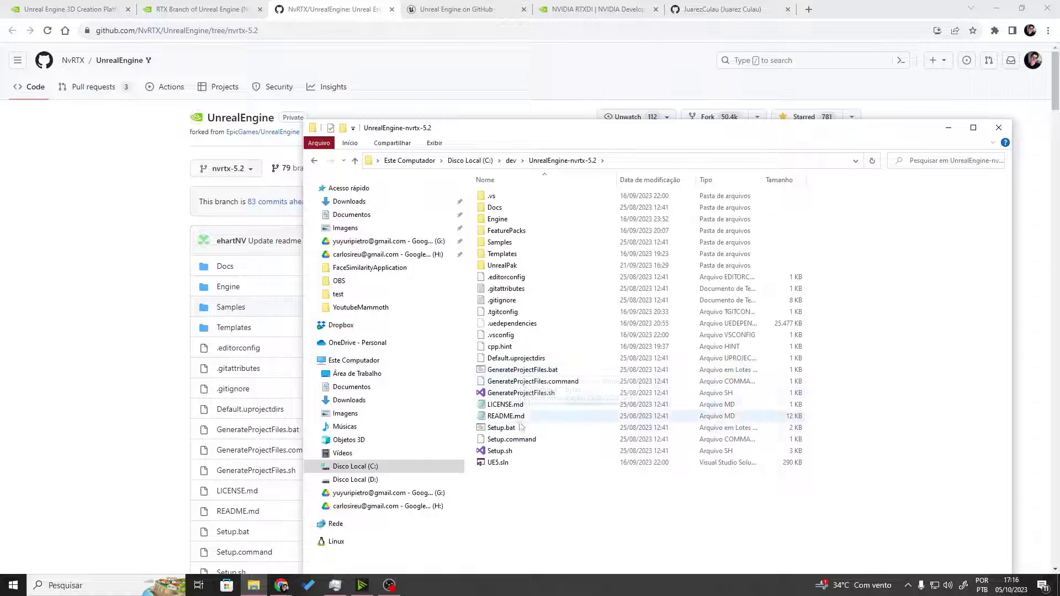
pyautogui.click(499, 462)
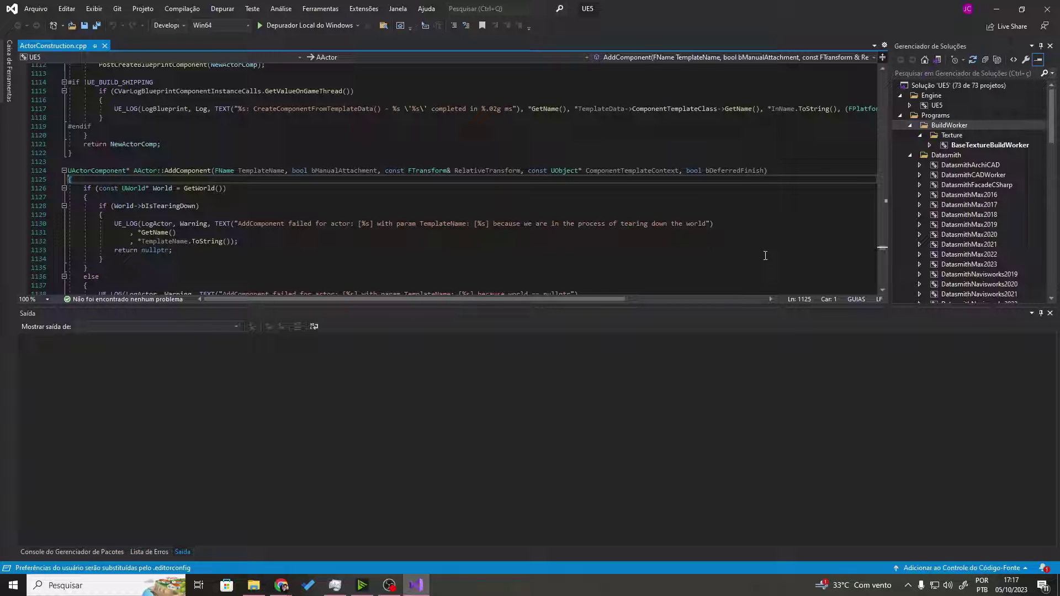
# Build the UE5 project with Compilar, then return to the UnrealEngine-nvrtx-5.2 folder window.
pyautogui.click(938, 105)
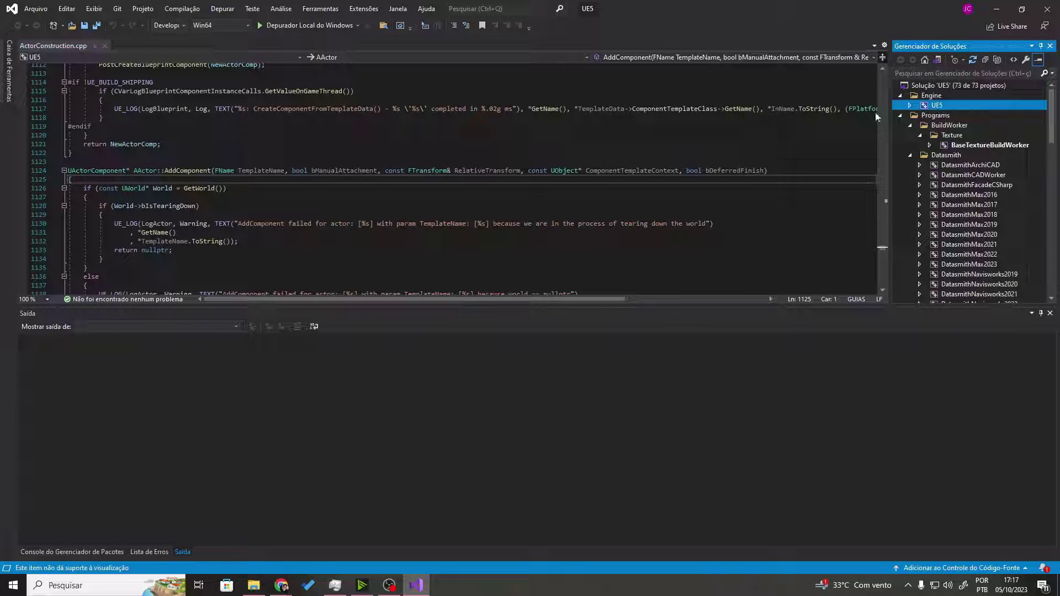
pyautogui.rightClick(932, 106)
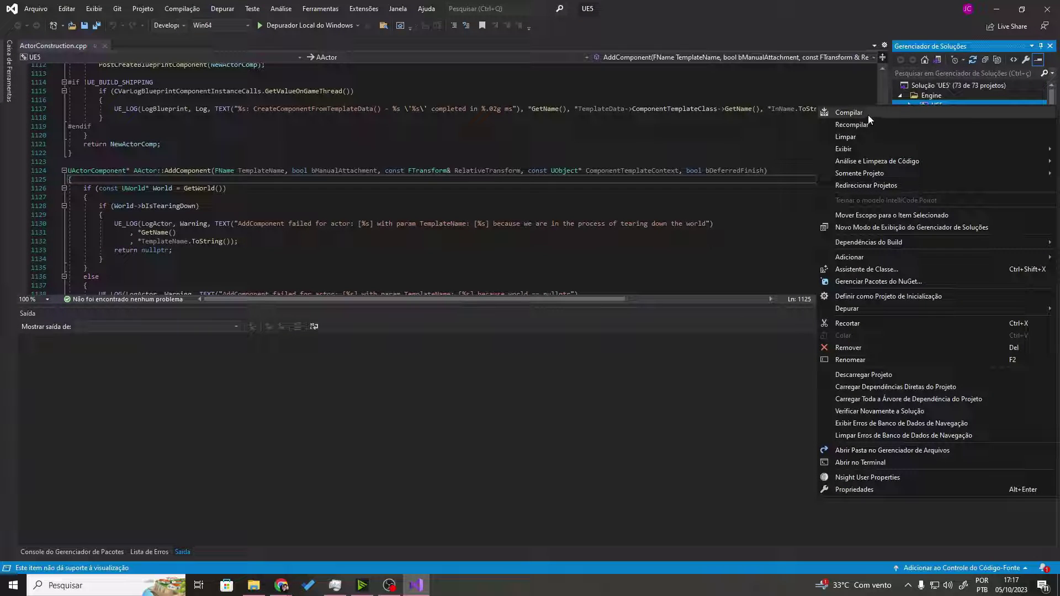
pyautogui.click(903, 112)
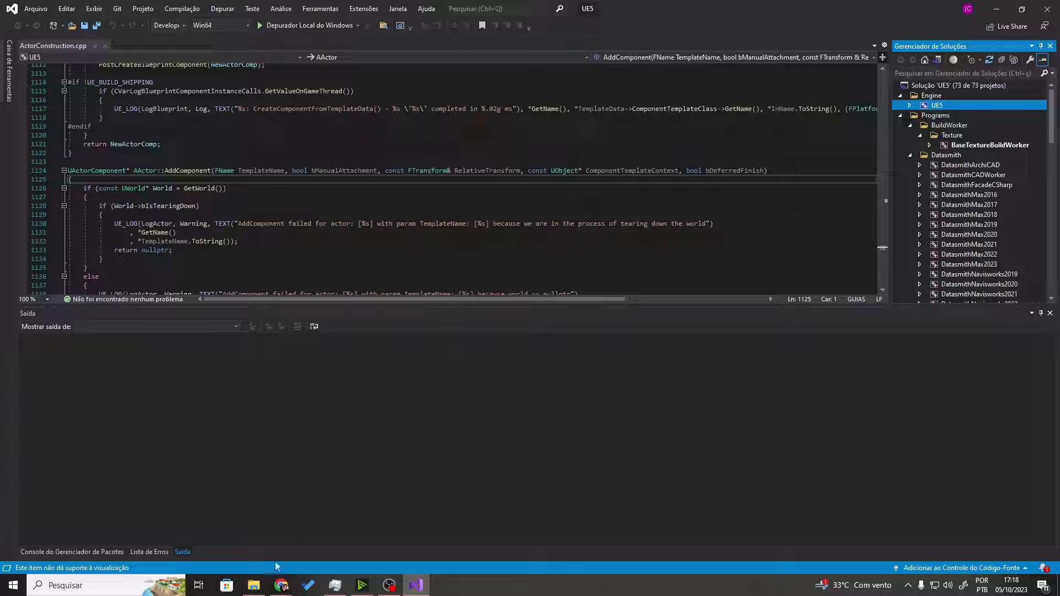
pyautogui.click(253, 585)
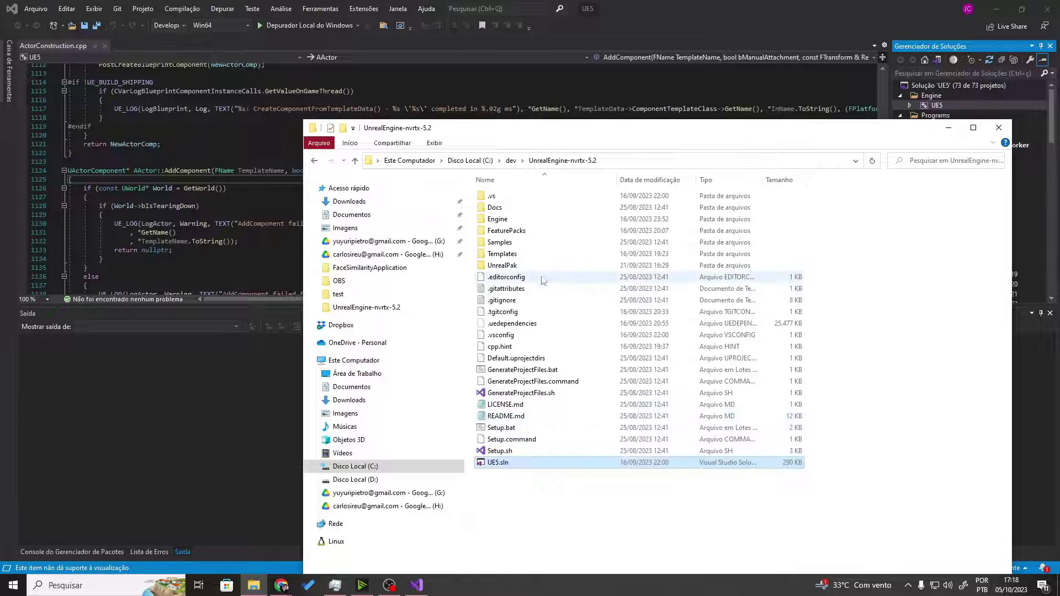
# Go into the Engine\Binaries\Win64 folder of the NvRTX engine.
pyautogui.doubleClick(509, 223)
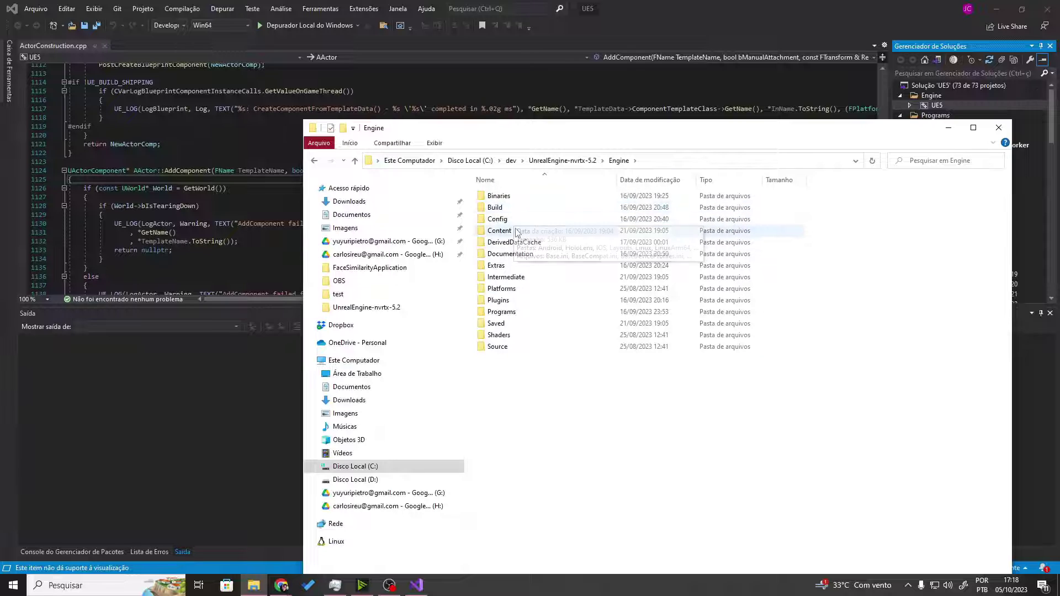
pyautogui.doubleClick(504, 201)
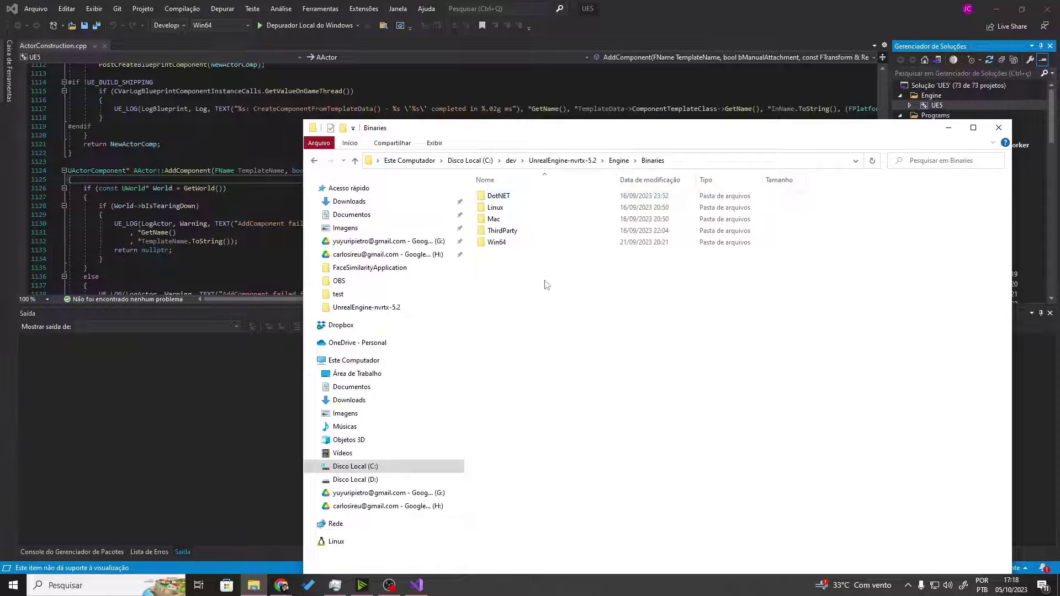
pyautogui.doubleClick(506, 243)
pyautogui.click(506, 247)
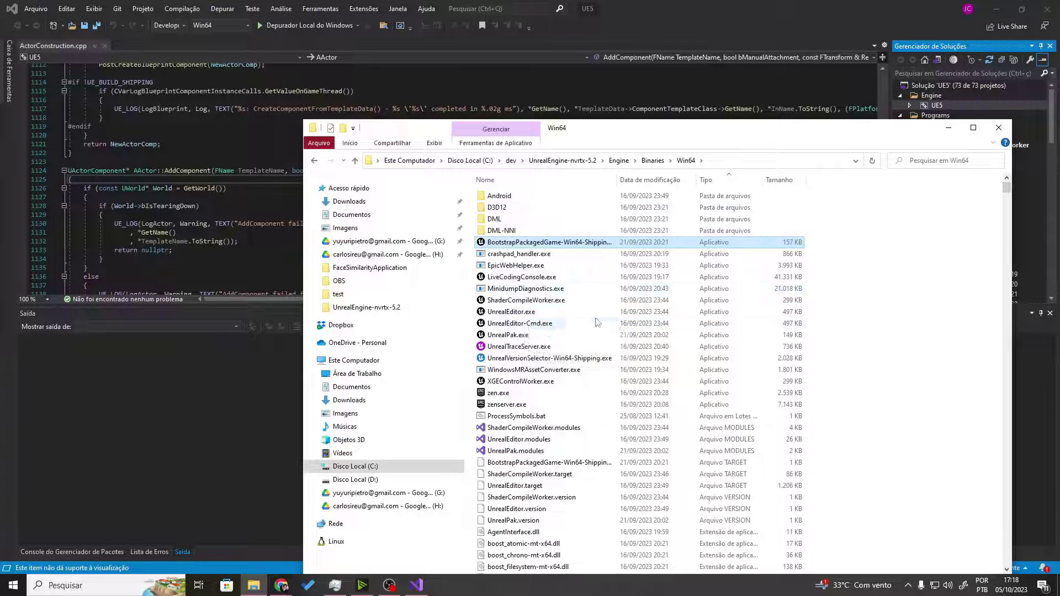
# Sort the Win64 files by type and launch UnrealEditor.exe.
pyautogui.click(726, 185)
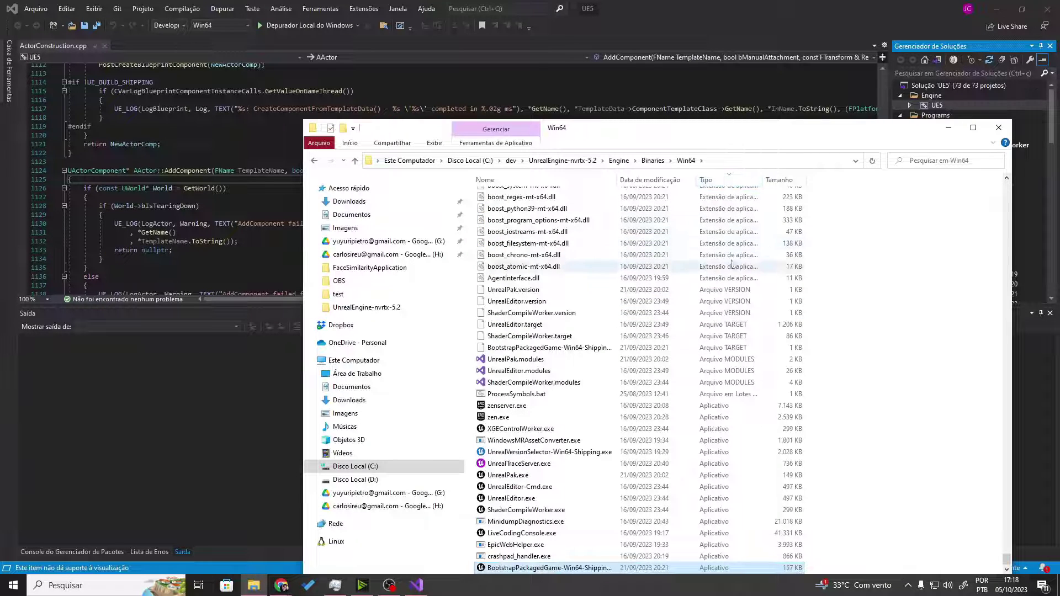
pyautogui.scroll(6, 942, 359)
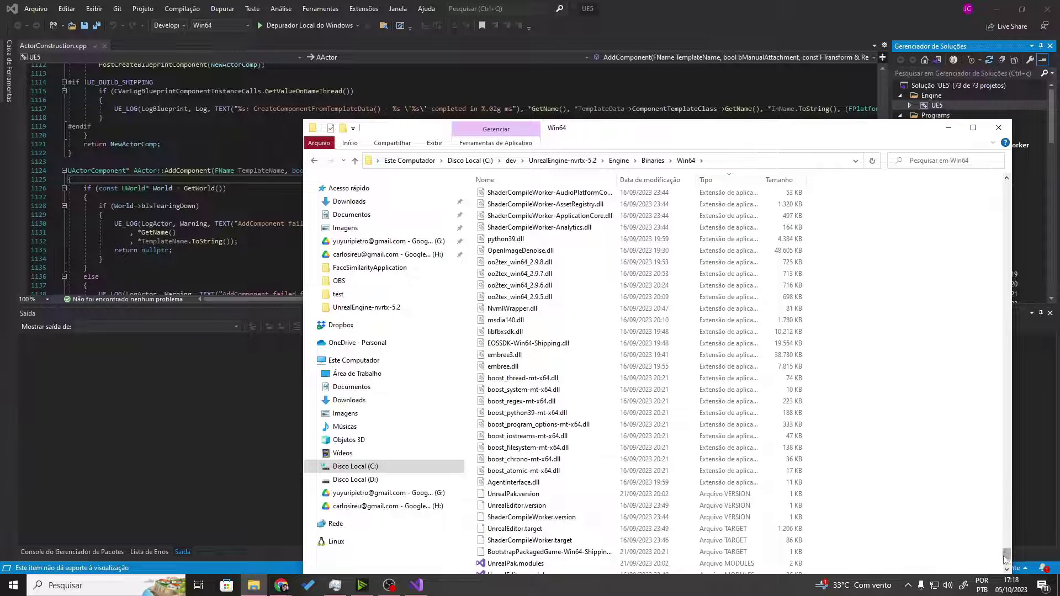
pyautogui.moveTo(1006, 552); pyautogui.dragTo(1014, 192)
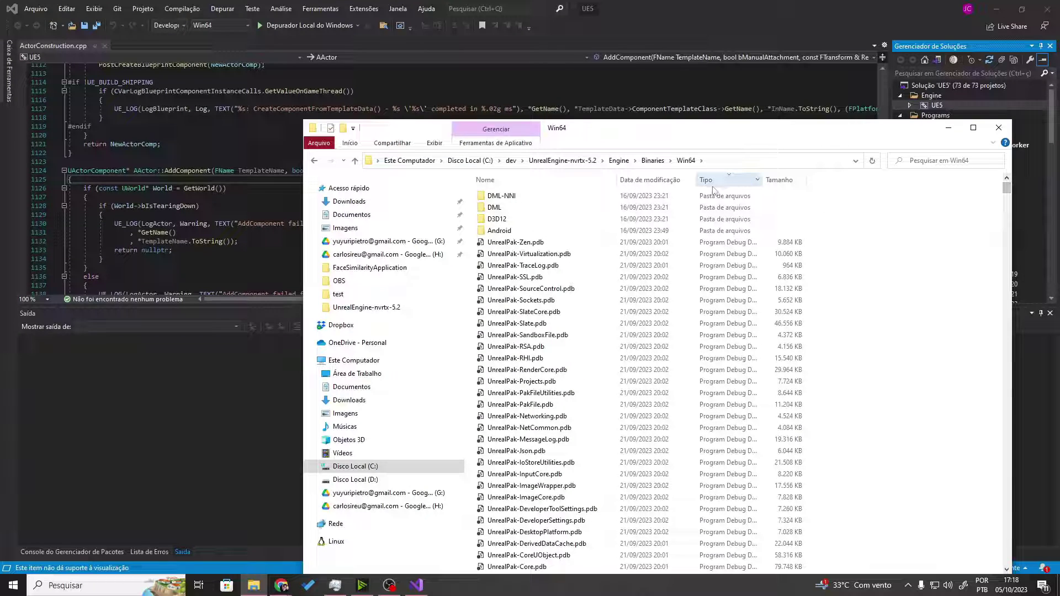
pyautogui.click(719, 187)
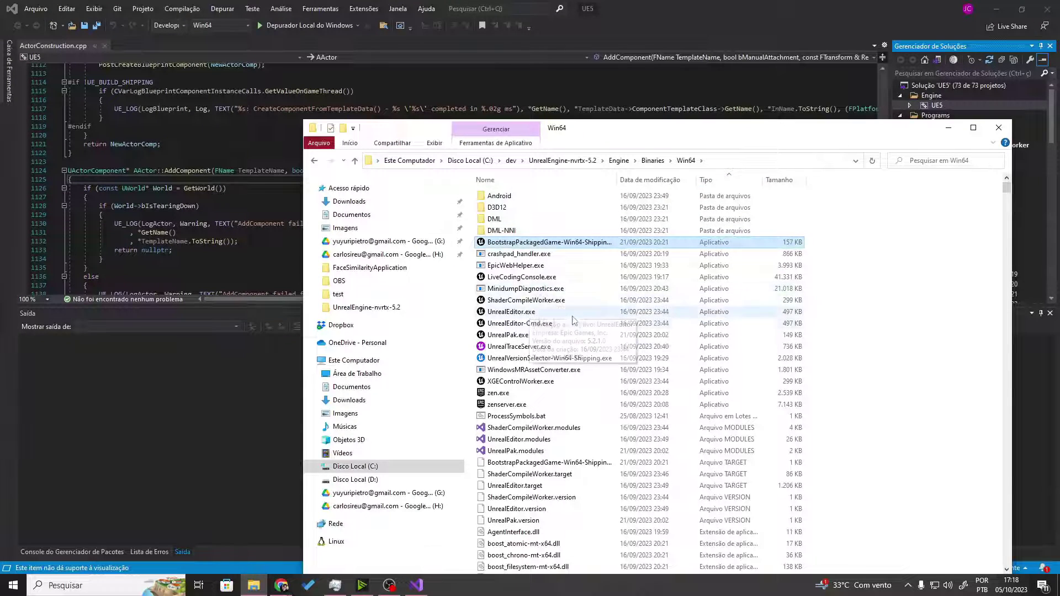
pyautogui.doubleClick(520, 313)
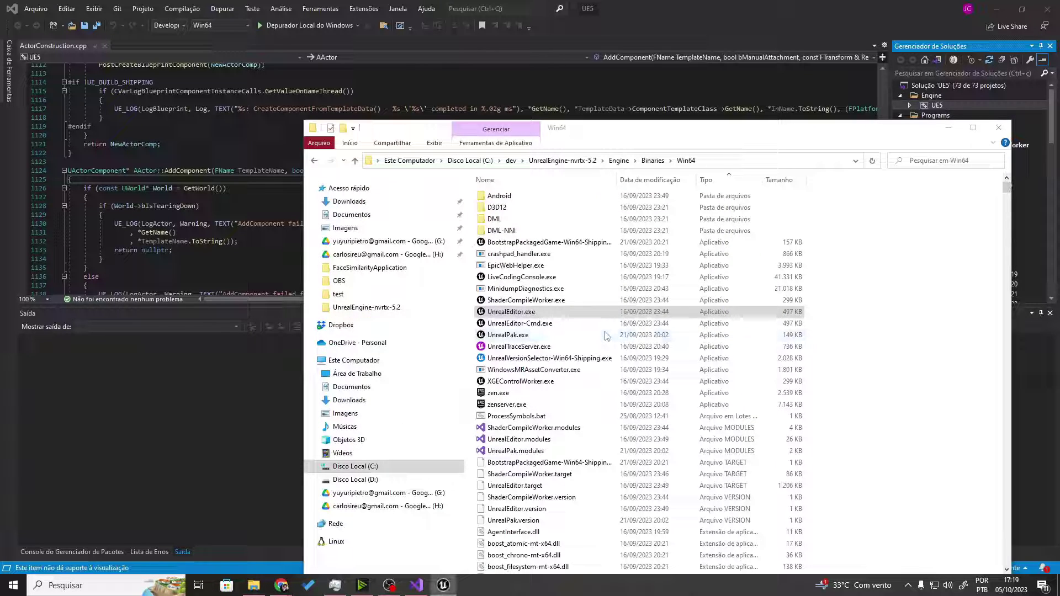
pyautogui.scroll(-1, 633, 373)
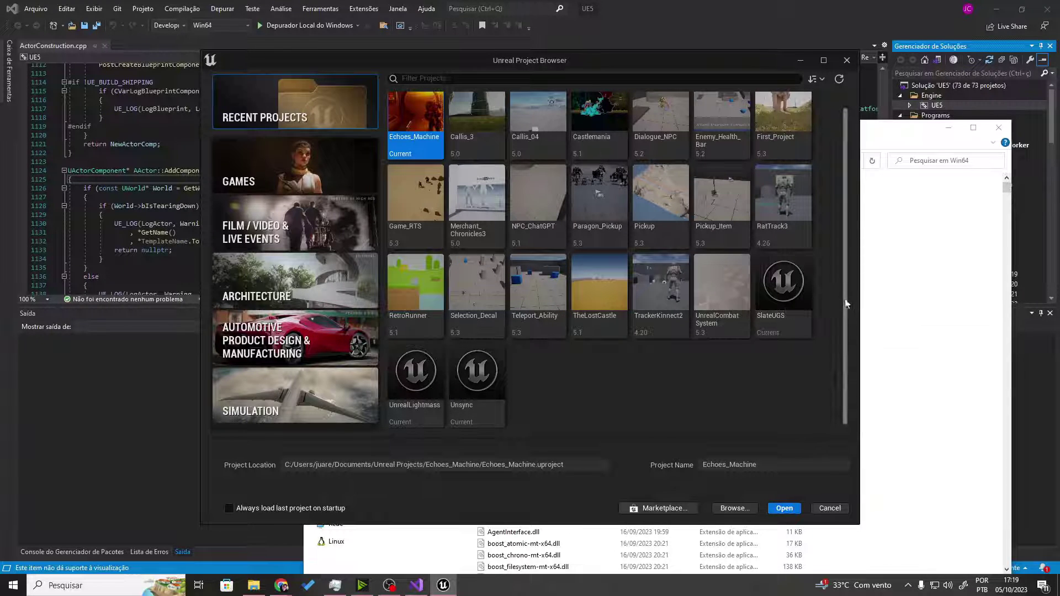
# Show the GAMES templates and uncheck Raytracing under Project Defaults.
pyautogui.scroll(1, 829, 249)
pyautogui.scroll(-1, 629, 410)
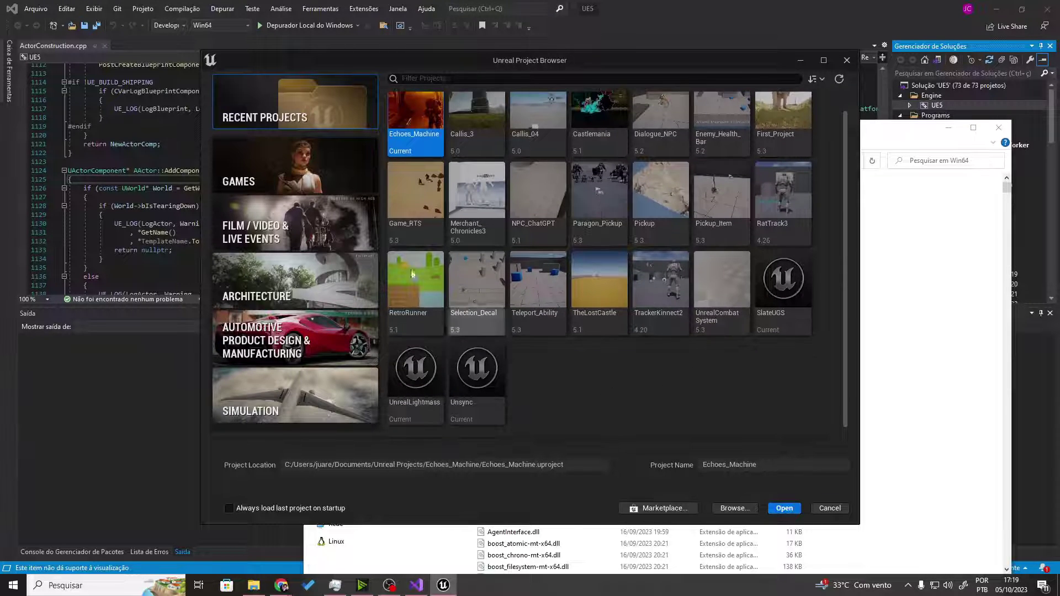
pyautogui.click(293, 178)
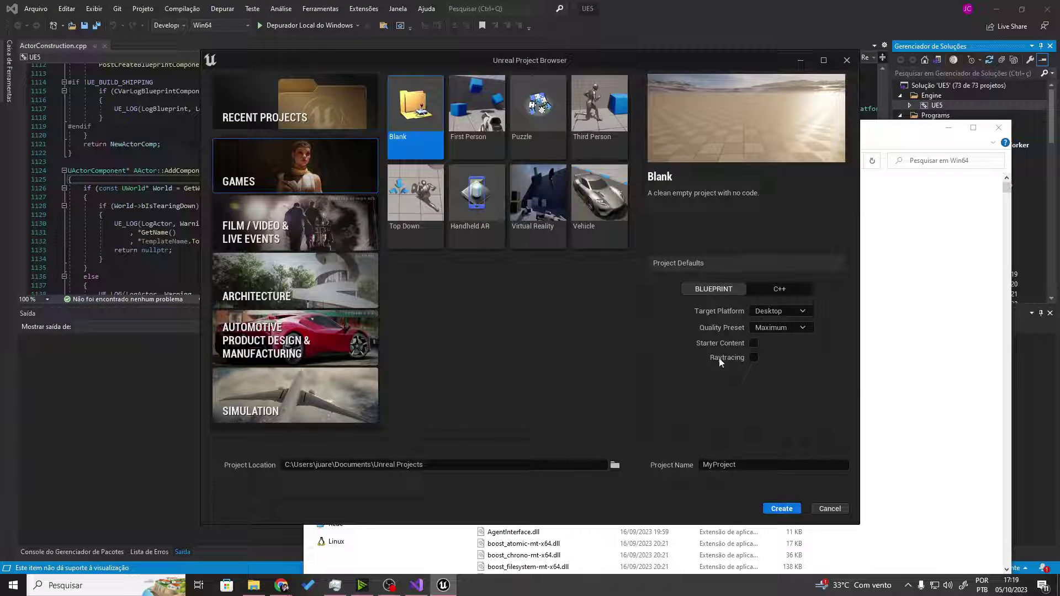
pyautogui.click(752, 359)
# Cancel the Project Browser and open RTXDI_Test_UE5.uproject from Samples\RTXDI_Test.
pyautogui.click(829, 508)
pyautogui.click(562, 162)
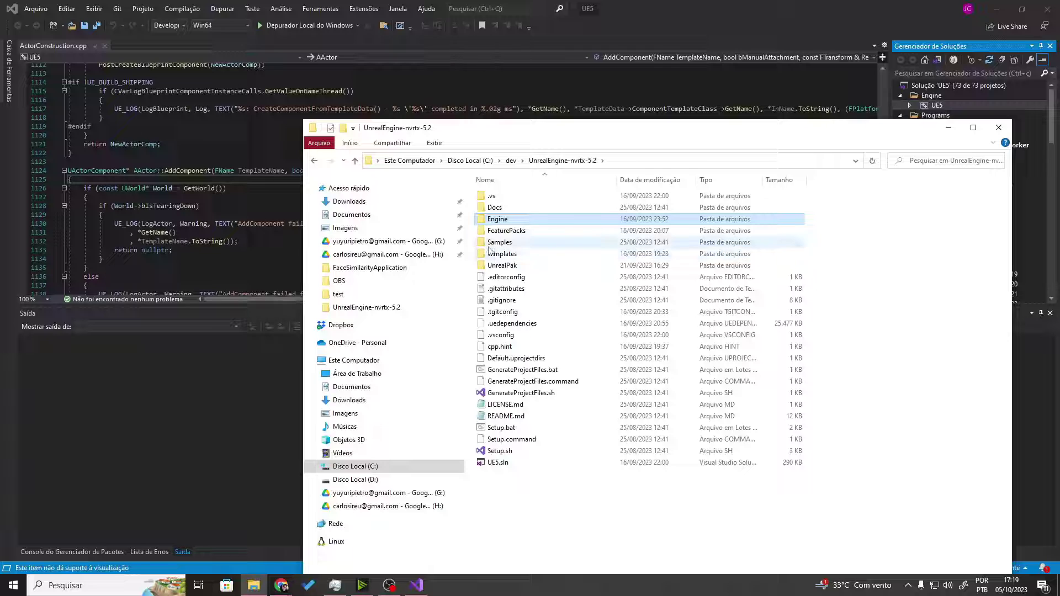
pyautogui.doubleClick(494, 245)
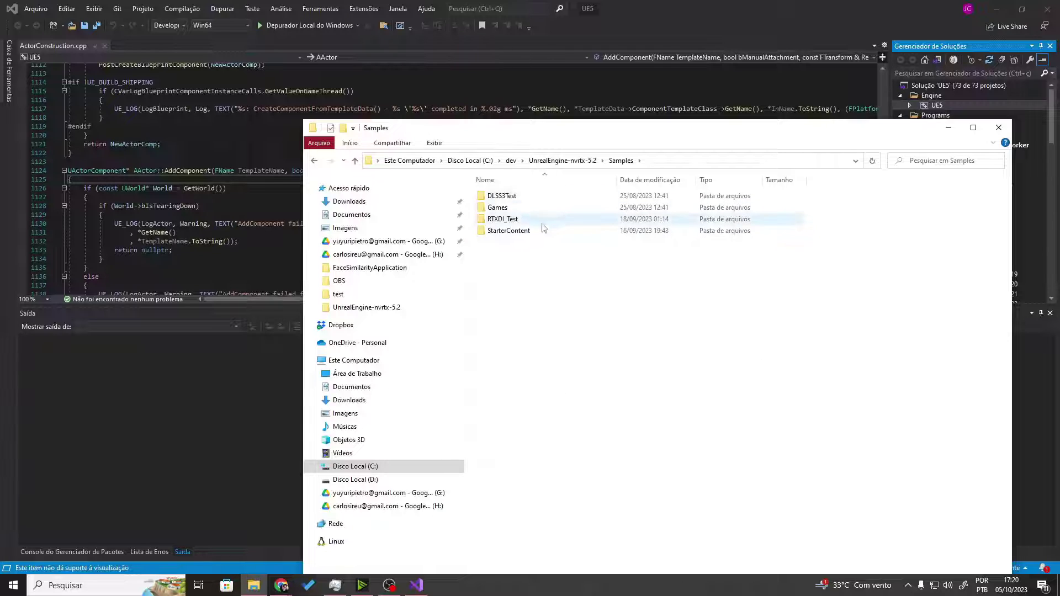
pyautogui.doubleClick(507, 220)
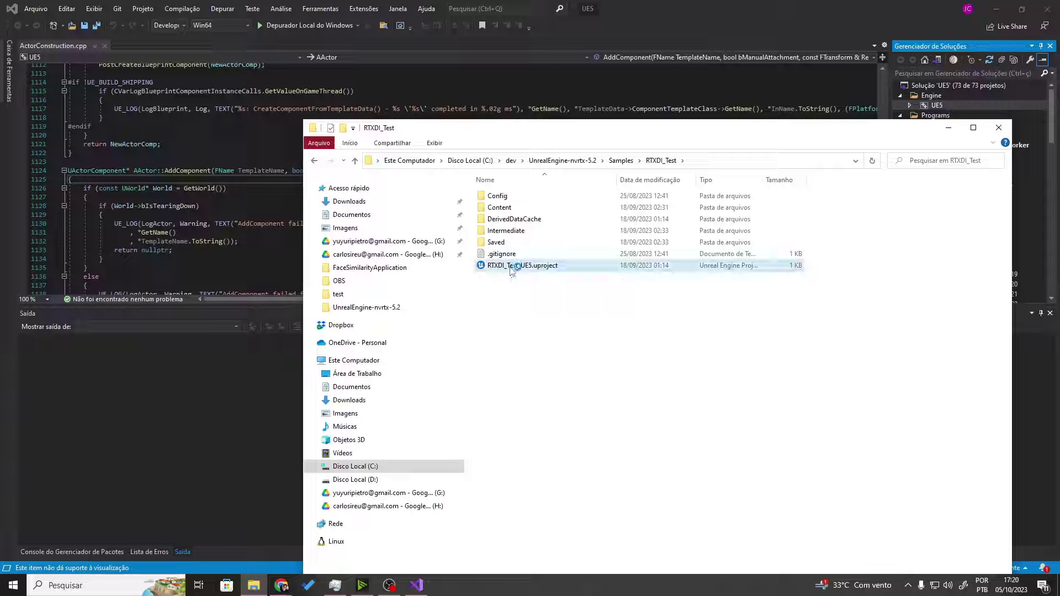
pyautogui.doubleClick(650, 266)
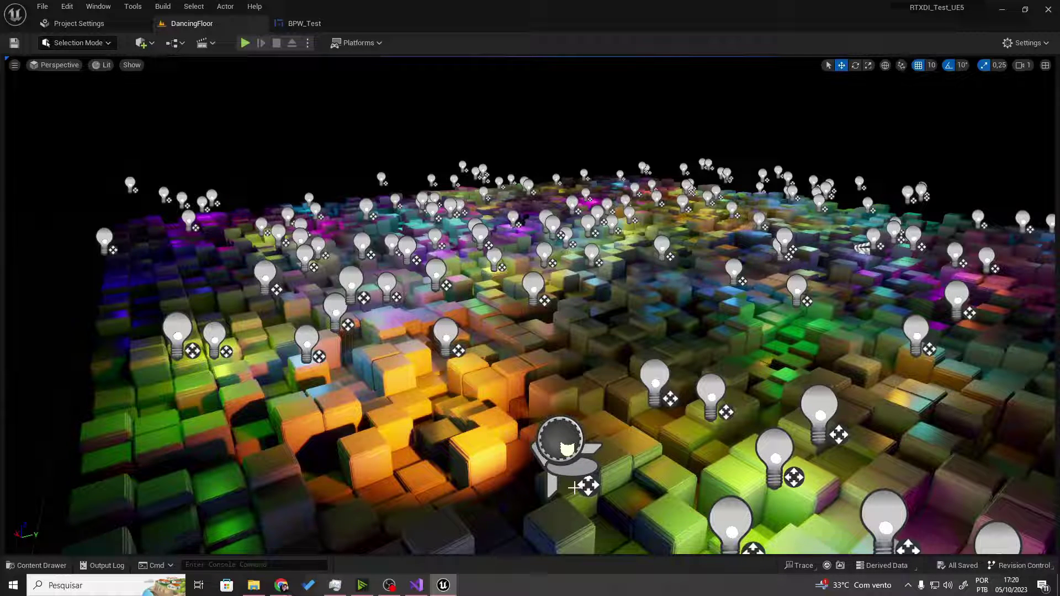
# Pull the viewport camera back to frame the DancingFloor, then play the level.
pyautogui.scroll(10, 574, 487)
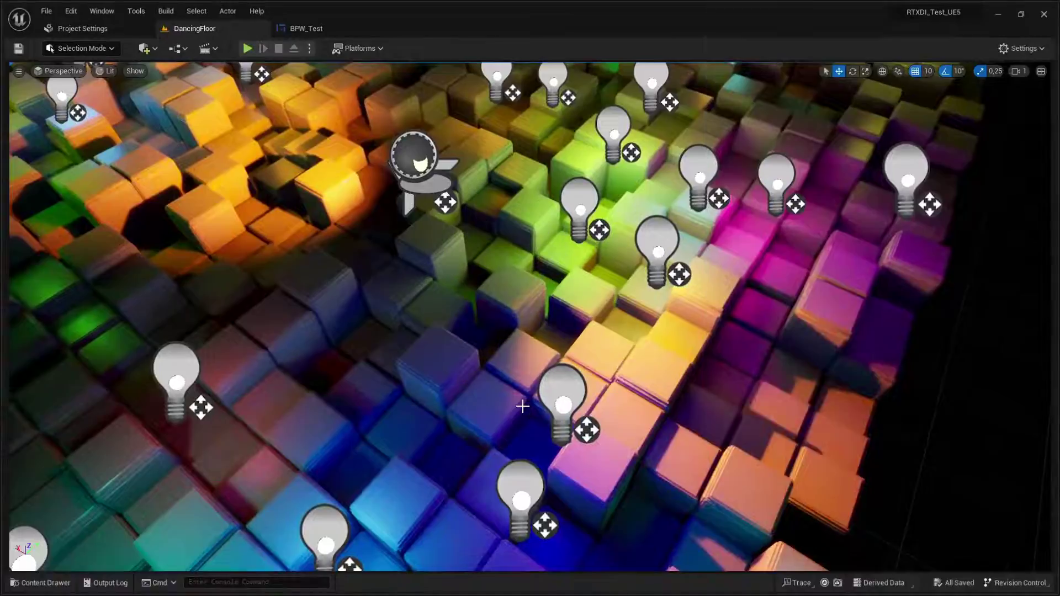
pyautogui.moveTo(515, 386); pyautogui.dragTo(469, 410, button='right')
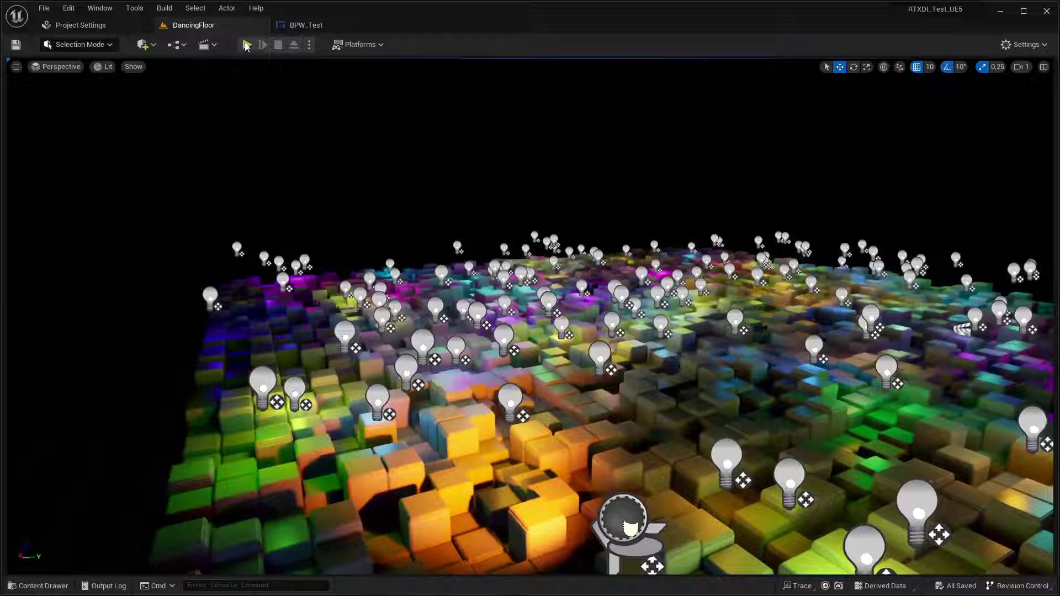
pyautogui.click(247, 45)
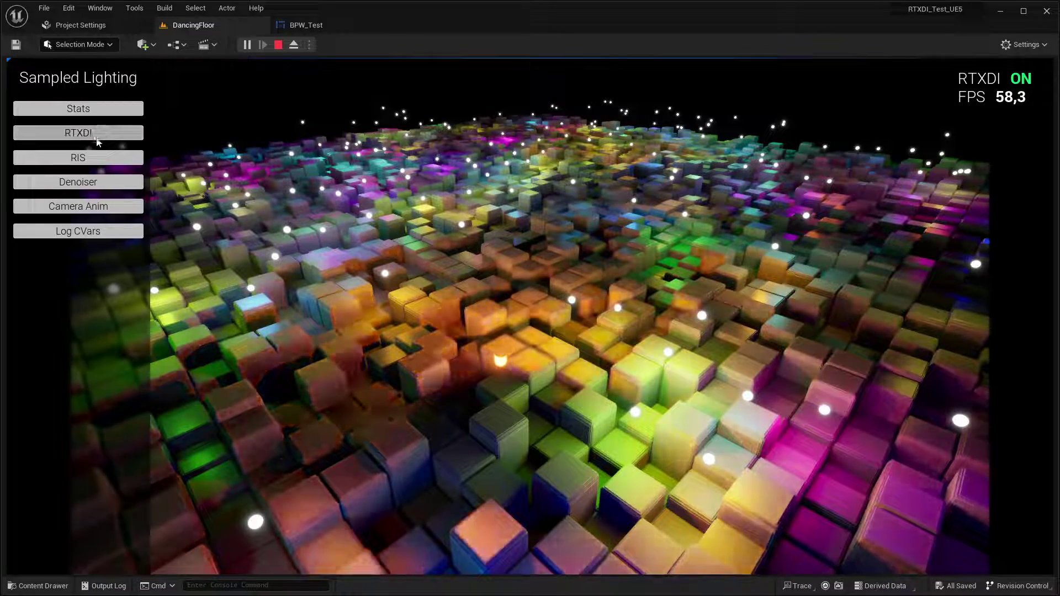
# Turn RTXDI off and back on, then the denoiser off and back on, comparing FPS.
pyautogui.click(95, 136)
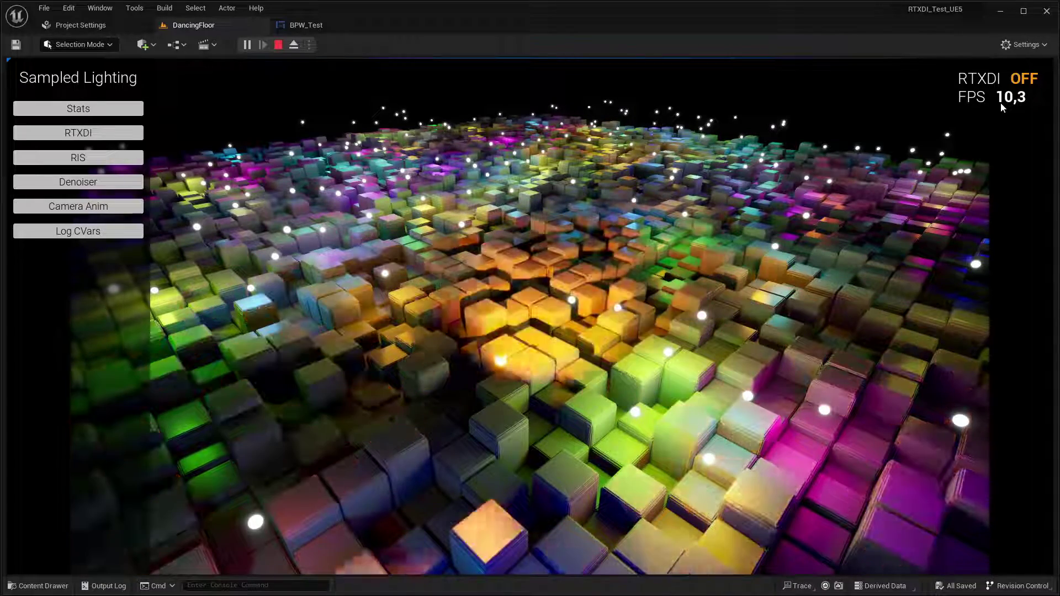
pyautogui.click(78, 133)
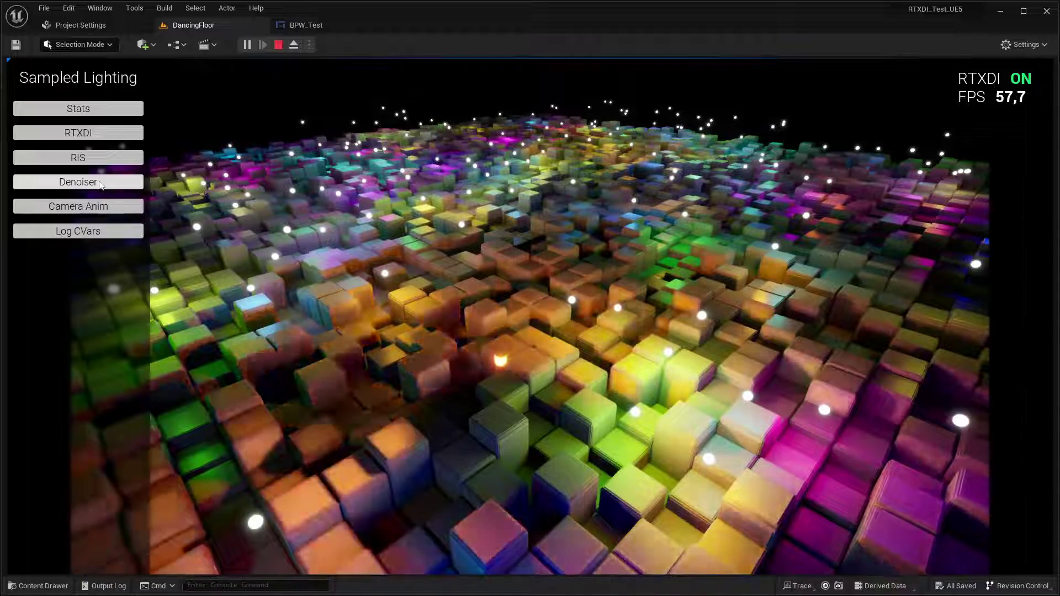
pyautogui.click(101, 184)
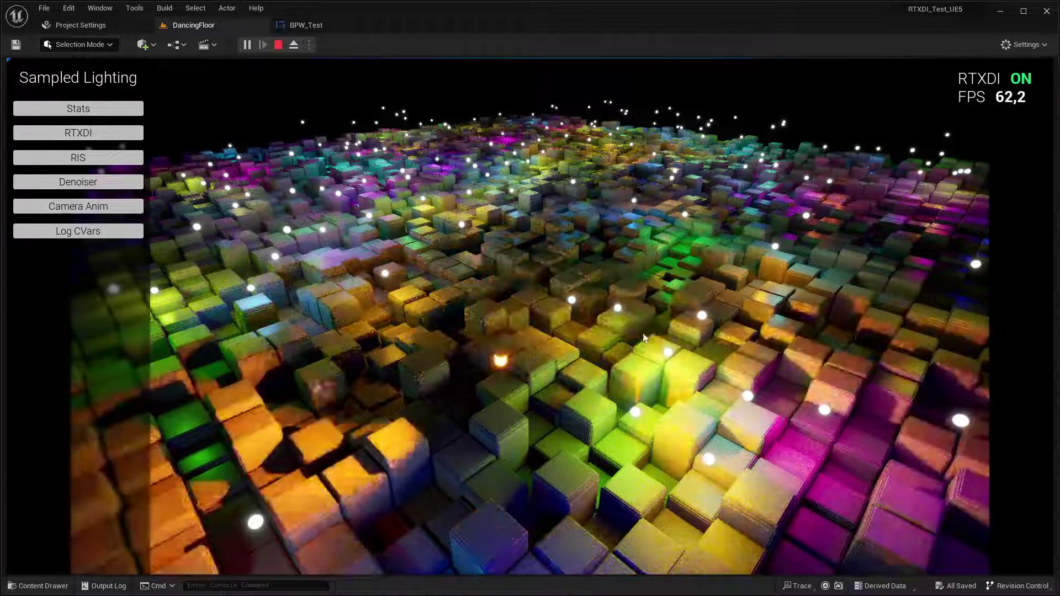
pyautogui.click(94, 187)
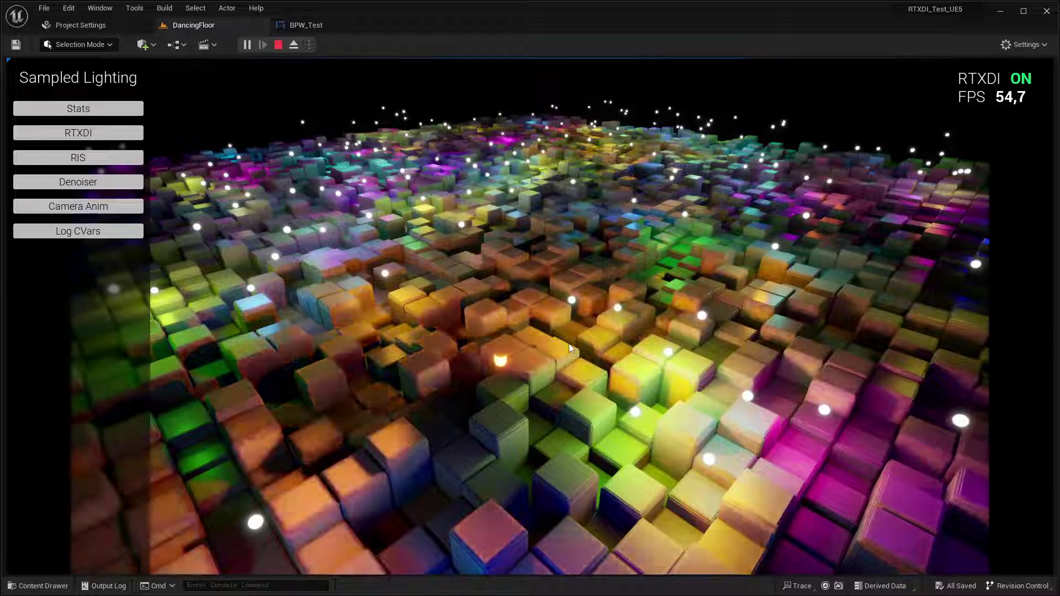
# Stop the play session, open the BPW_Test widget blueprint, and bring up the Plugins browser.
pyautogui.press('Escape')
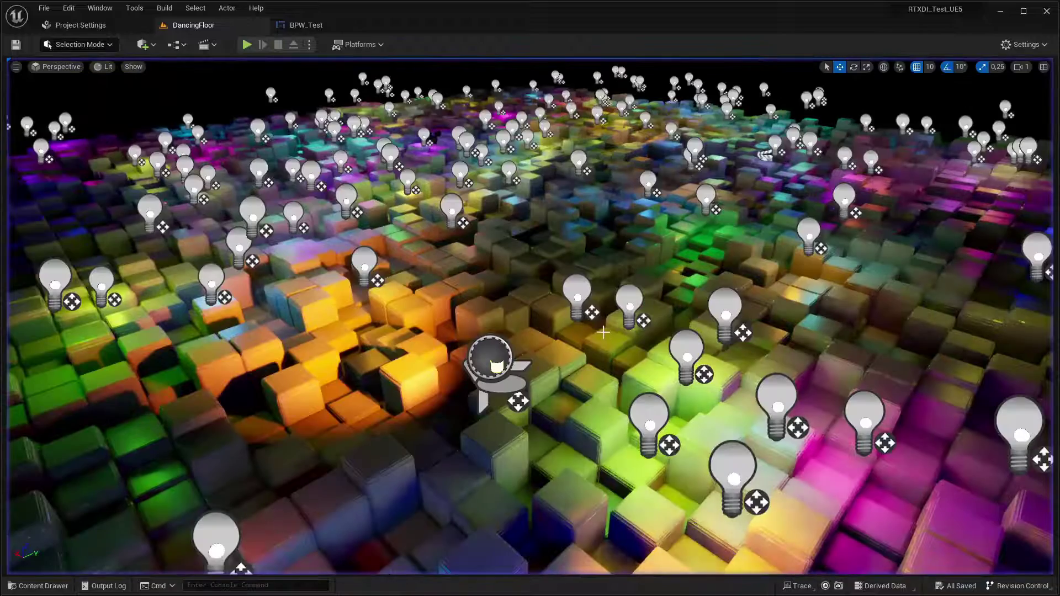
pyautogui.click(326, 25)
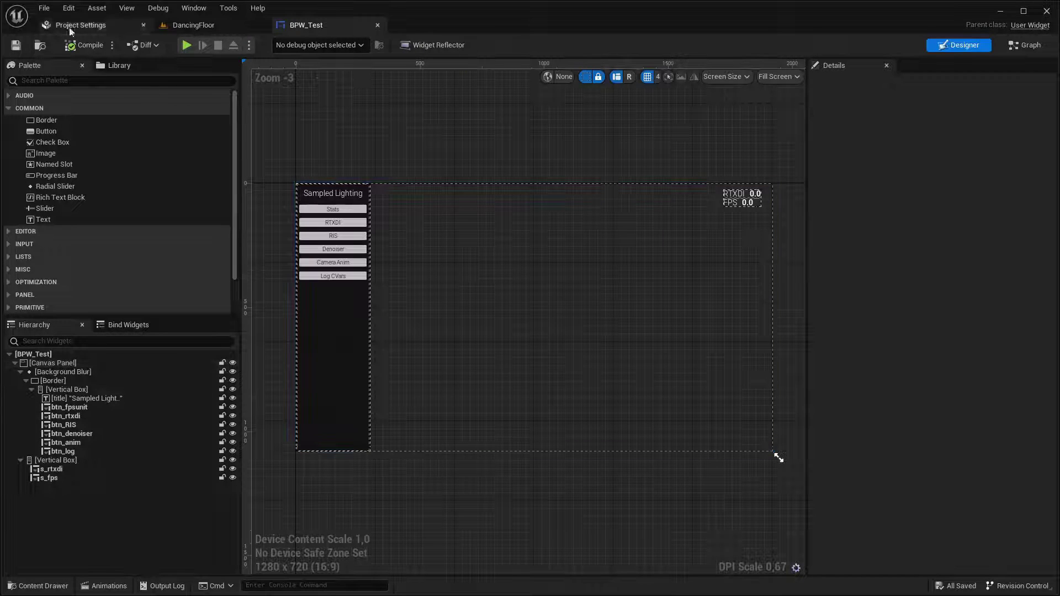
pyautogui.click(52, 13)
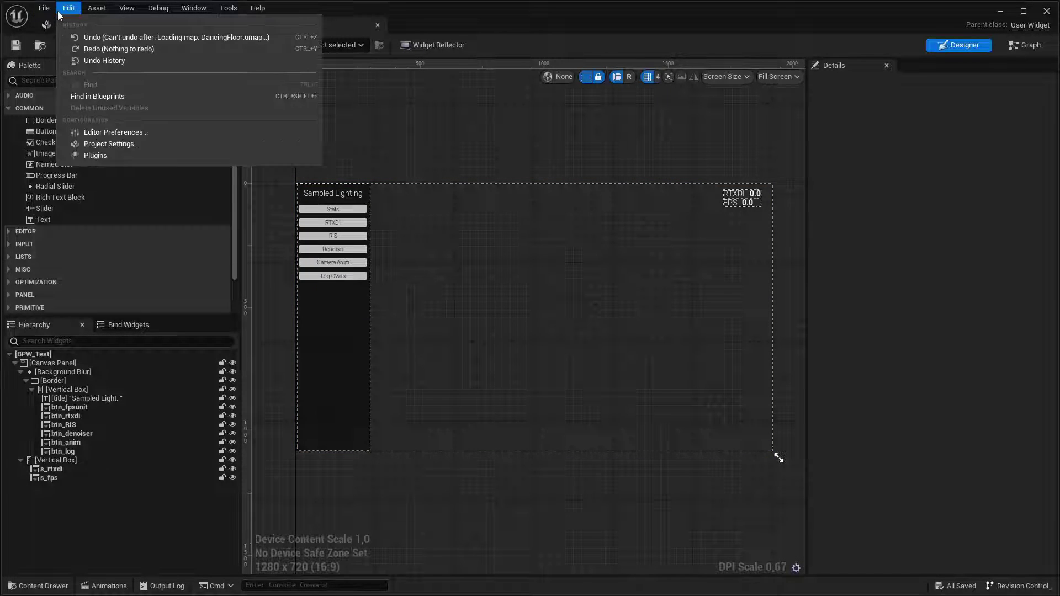
pyautogui.moveTo(64, 11)
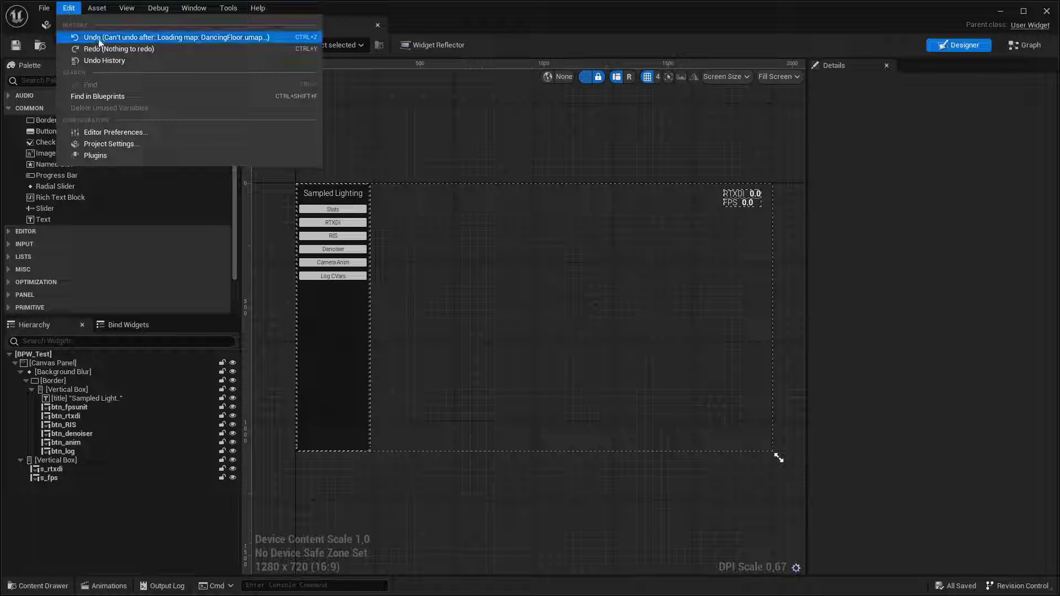
pyautogui.click(104, 162)
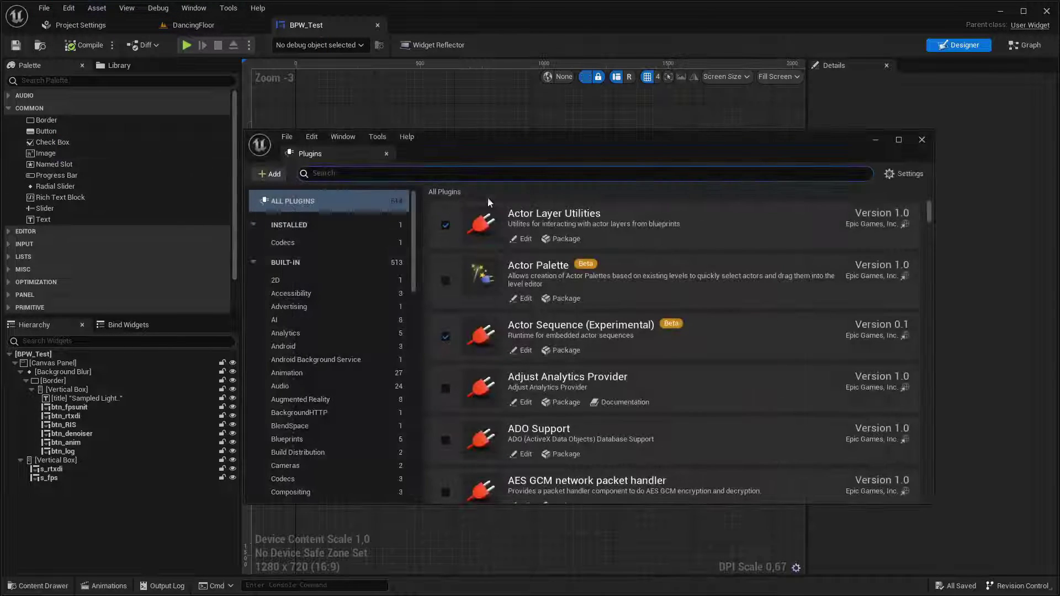
# Filter the plugins to 'nvidia' and enable NVIDIA DLSS Frame Generation.
pyautogui.write('nvidia')
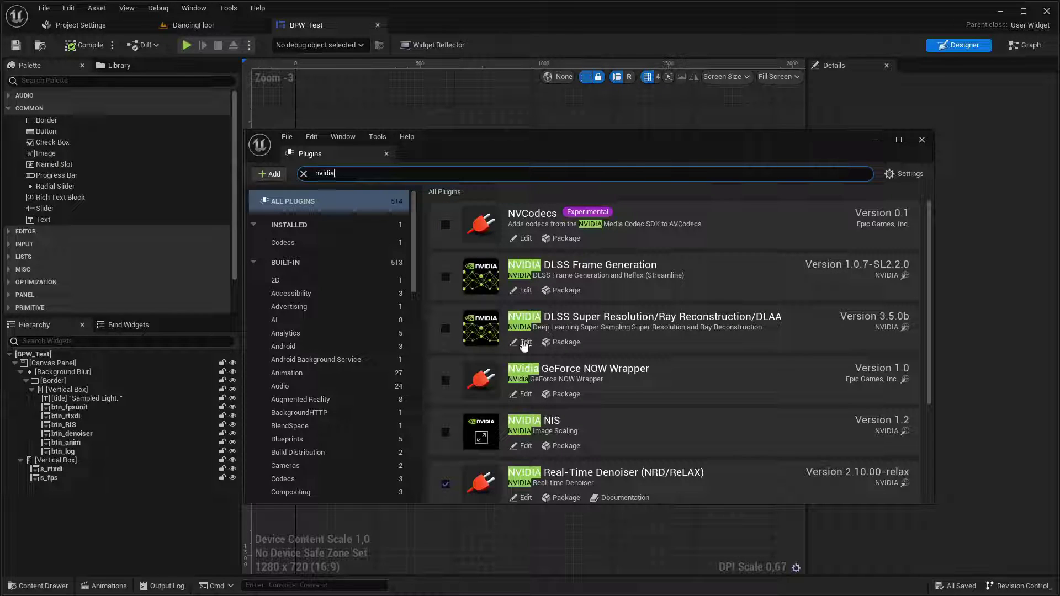
pyautogui.scroll(-1, 539, 337)
pyautogui.scroll(-2, 497, 418)
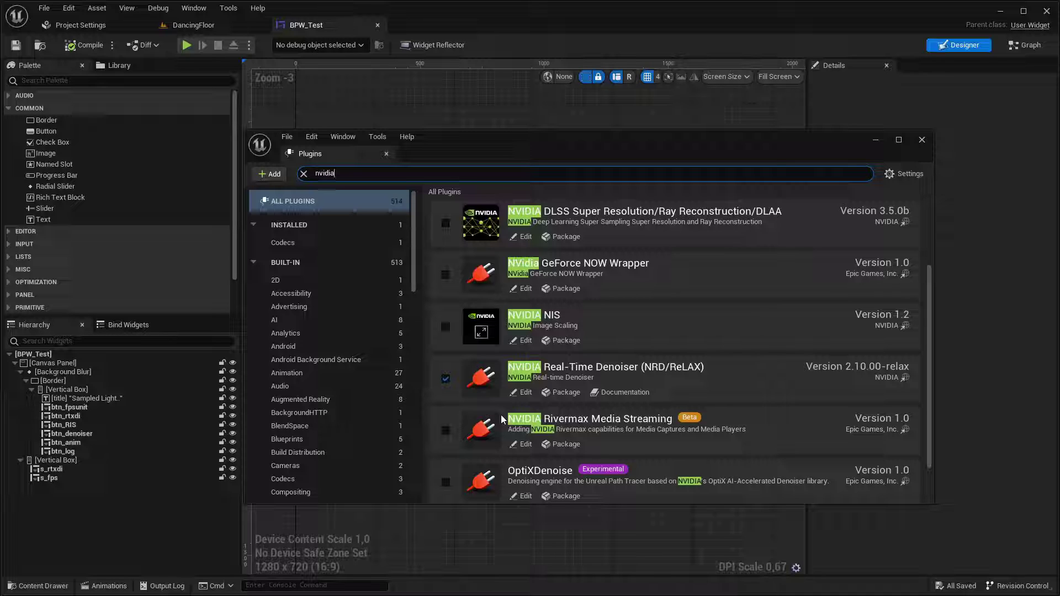
pyautogui.scroll(3, 933, 342)
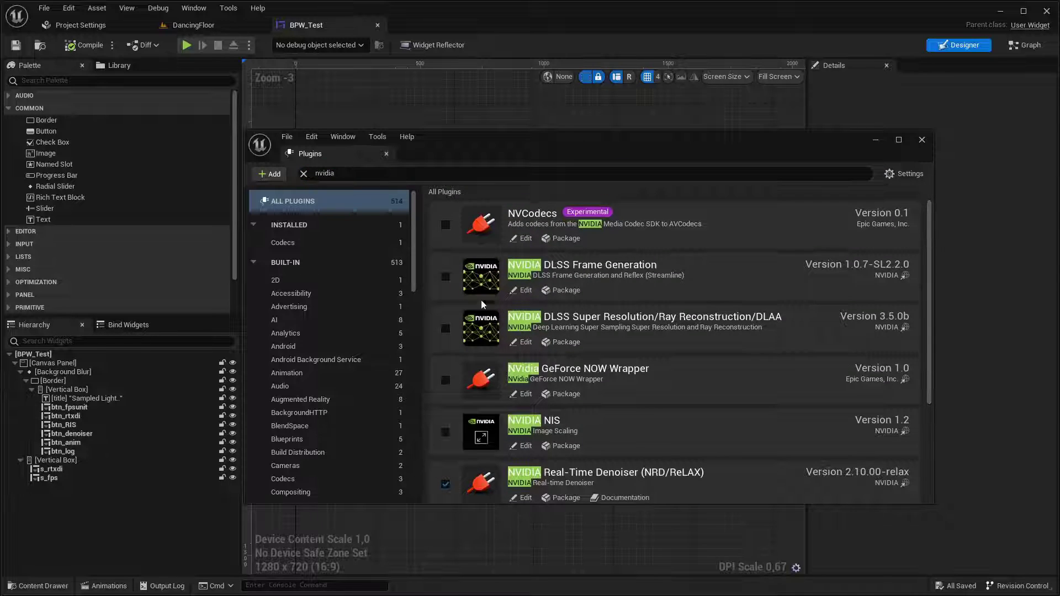
pyautogui.click(445, 277)
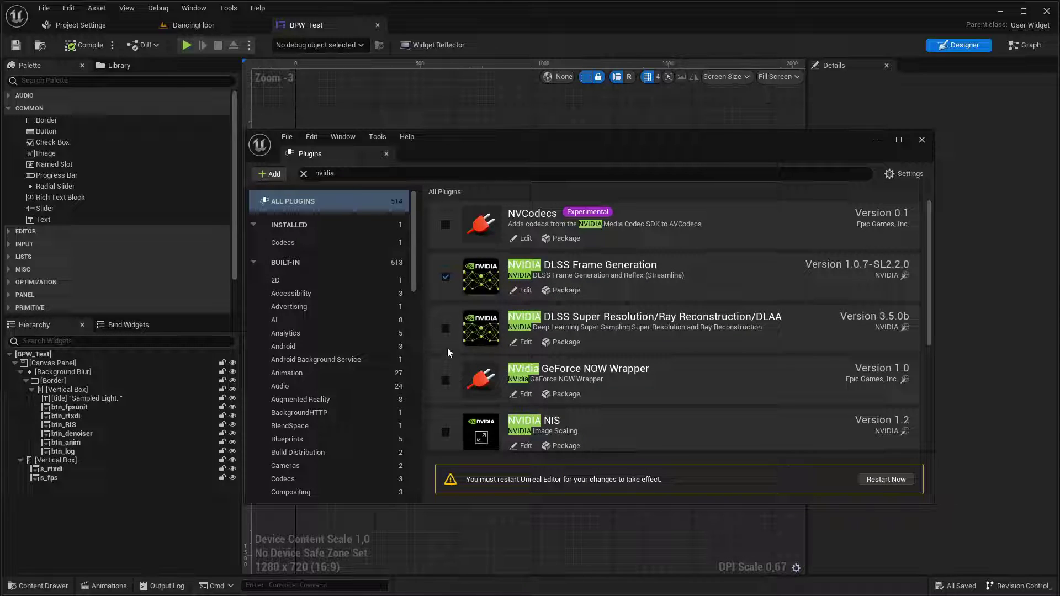
pyautogui.scroll(-5, 503, 391)
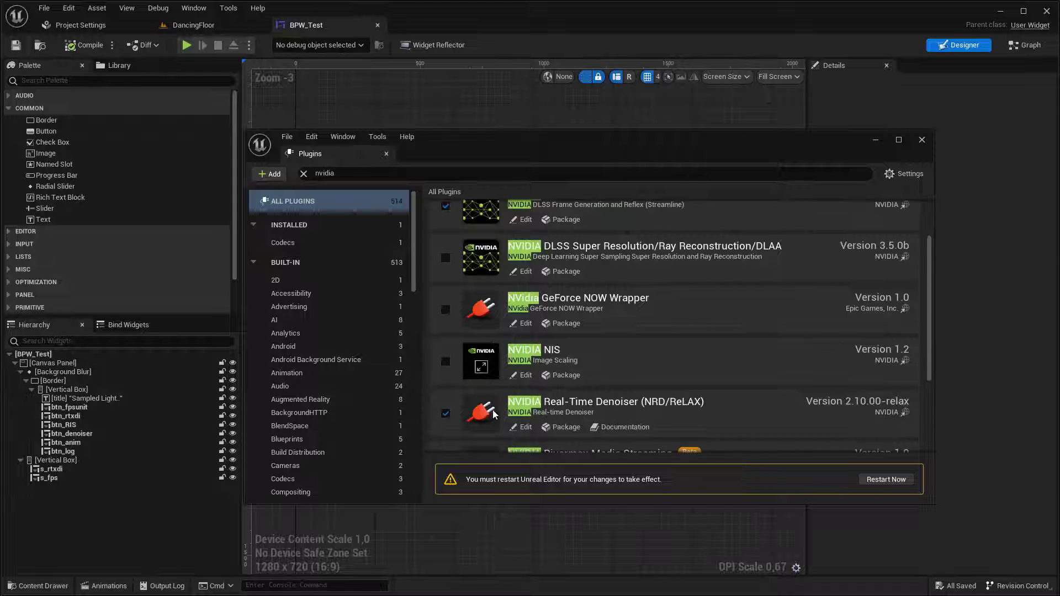
pyautogui.scroll(-2, 513, 389)
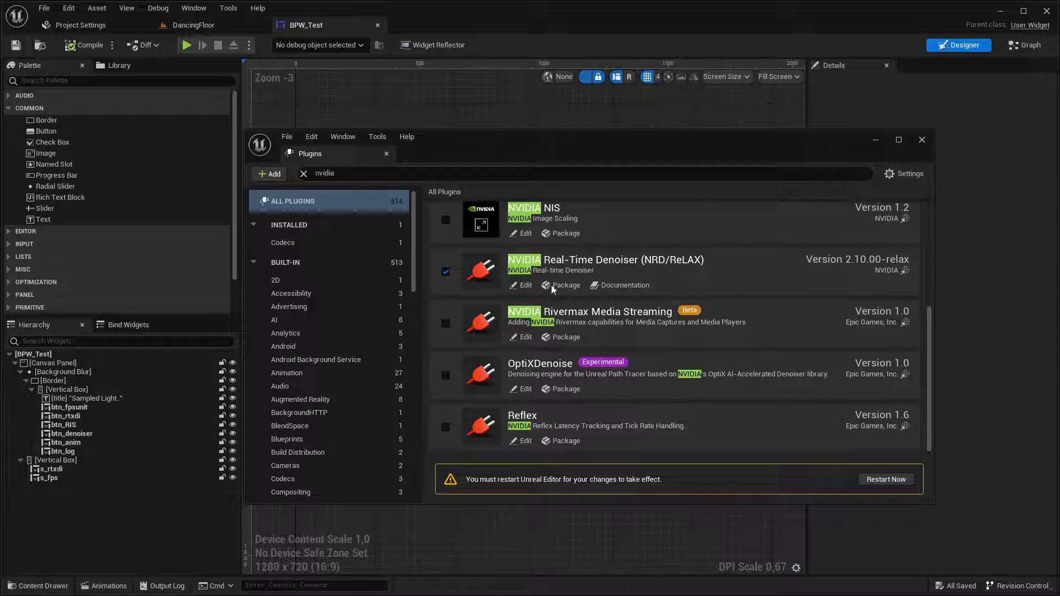
pyautogui.scroll(6, 600, 357)
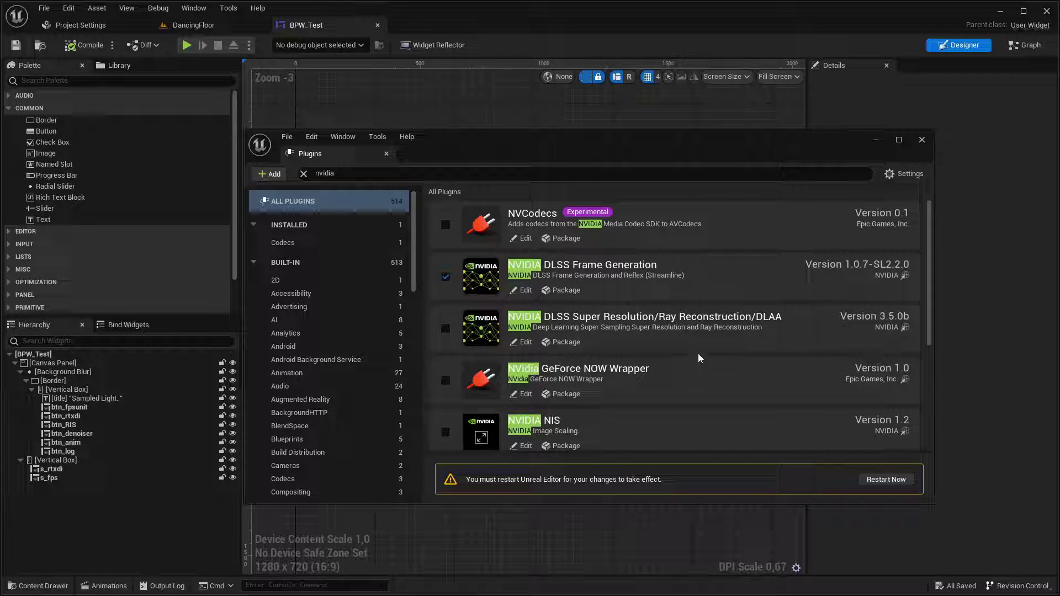
pyautogui.scroll(-5, 698, 356)
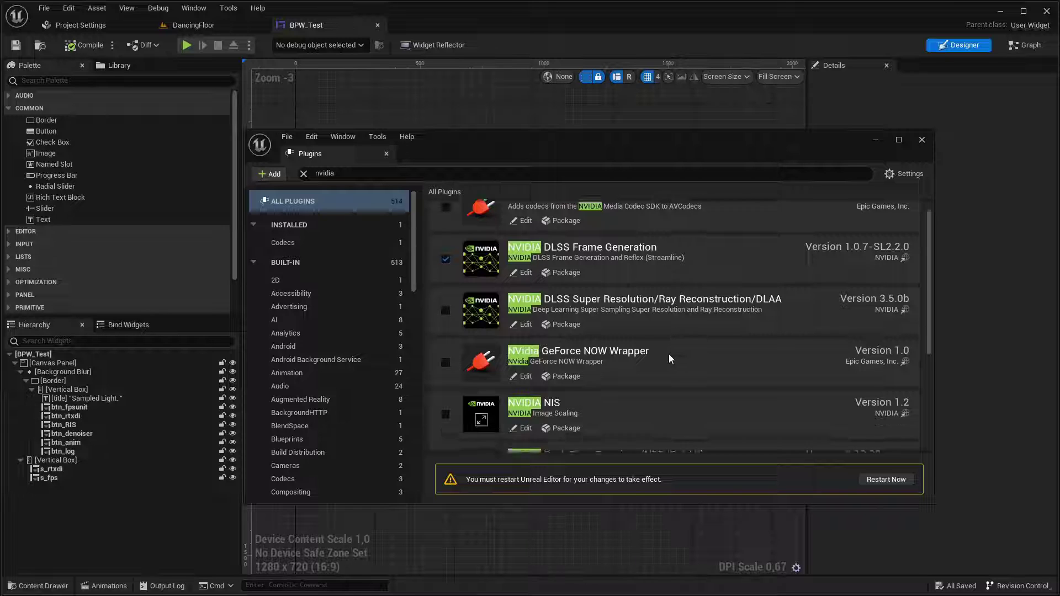
pyautogui.scroll(-1, 698, 342)
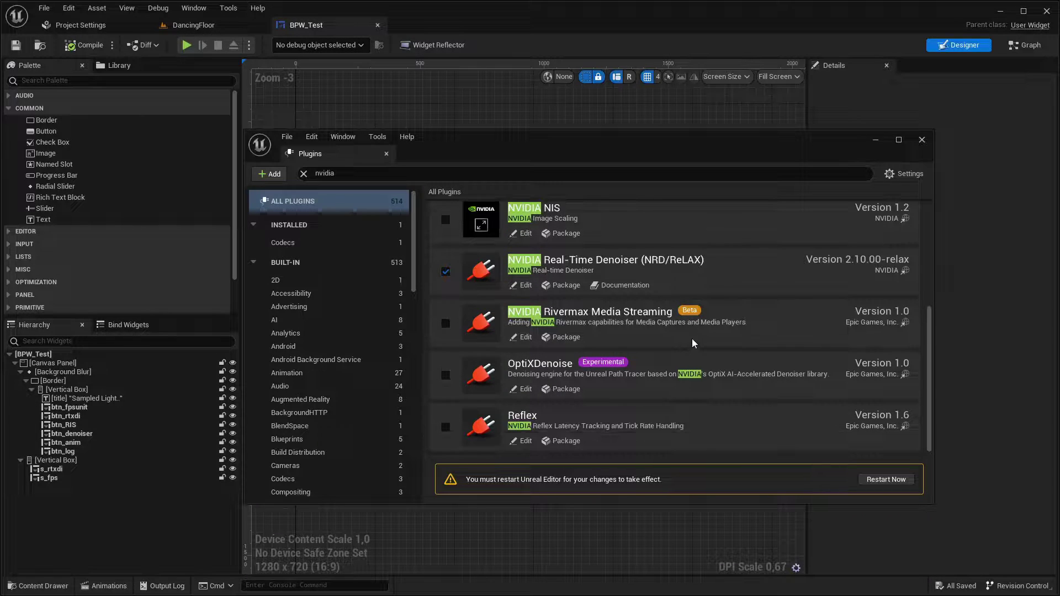
# Close Plugins and locate the btn_denoiser Flip Flop and command nodes in BPW_Test's Event Graph.
pyautogui.click(921, 139)
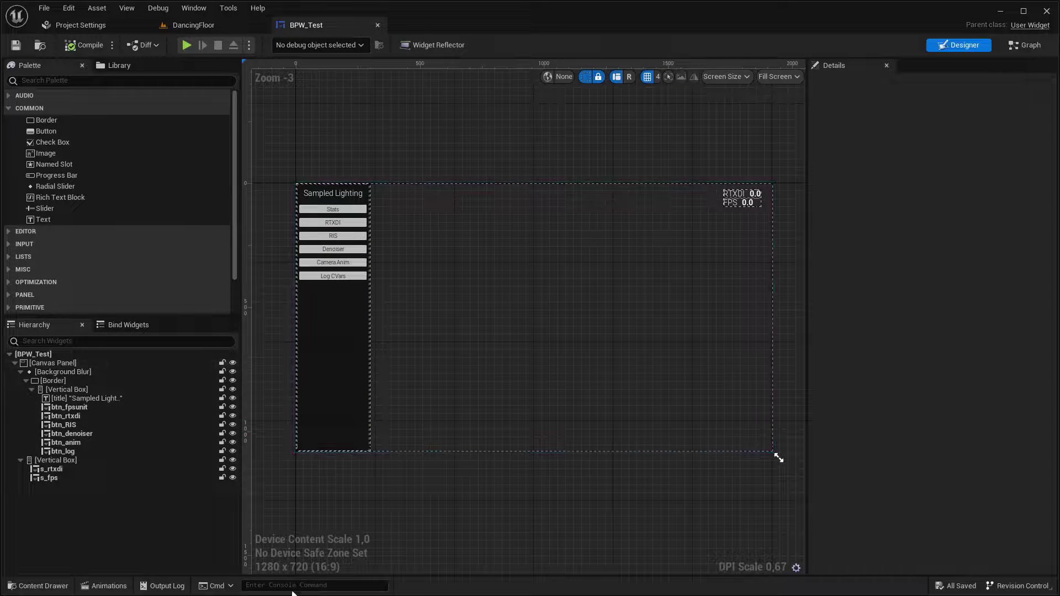
pyautogui.click(1025, 45)
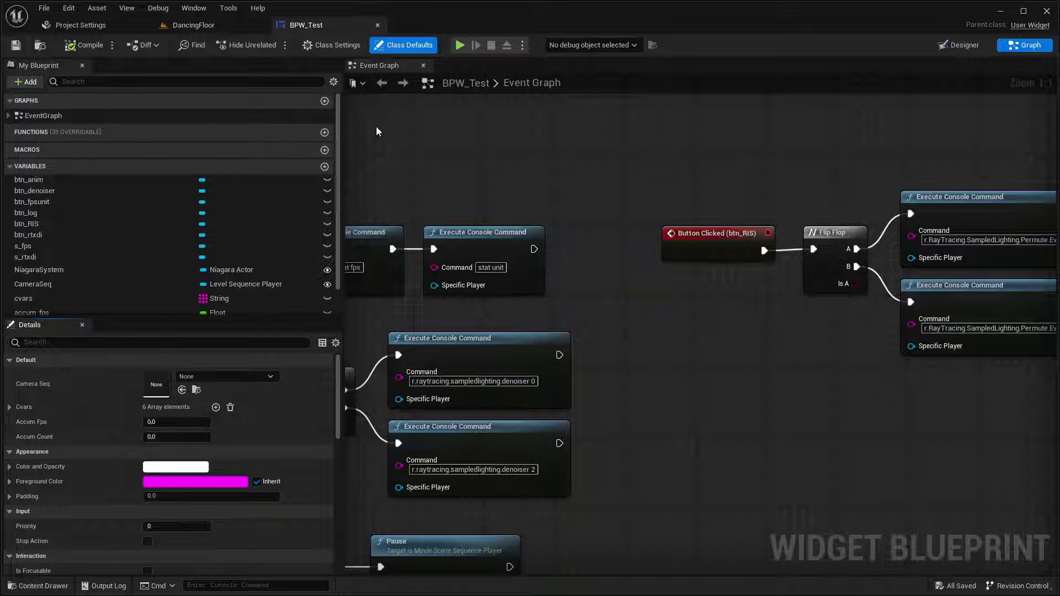
pyautogui.moveTo(441, 171); pyautogui.dragTo(549, 165, button='right')
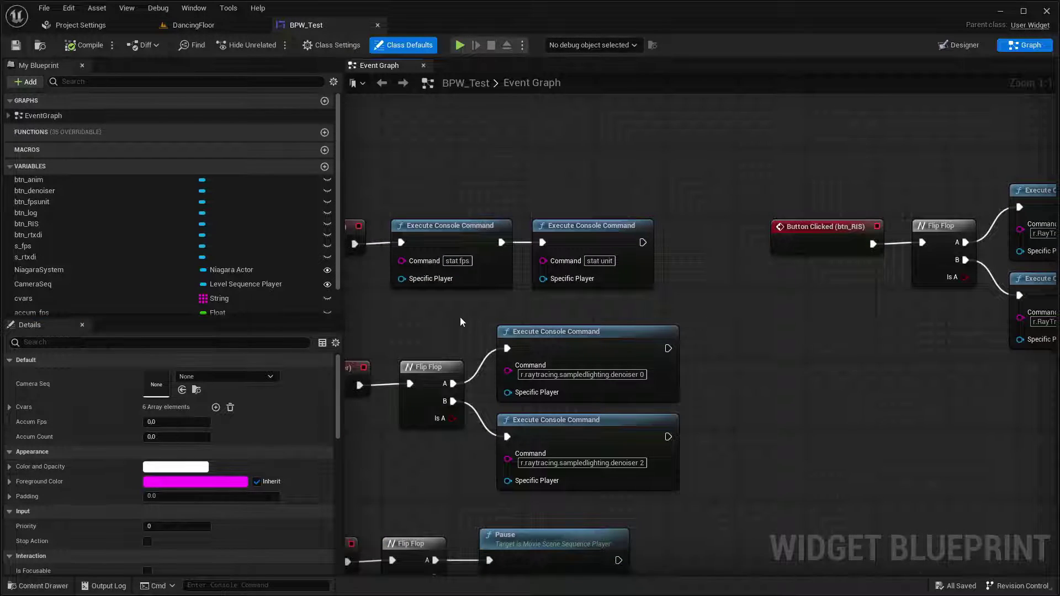
pyautogui.moveTo(461, 322); pyautogui.dragTo(604, 270, button='right')
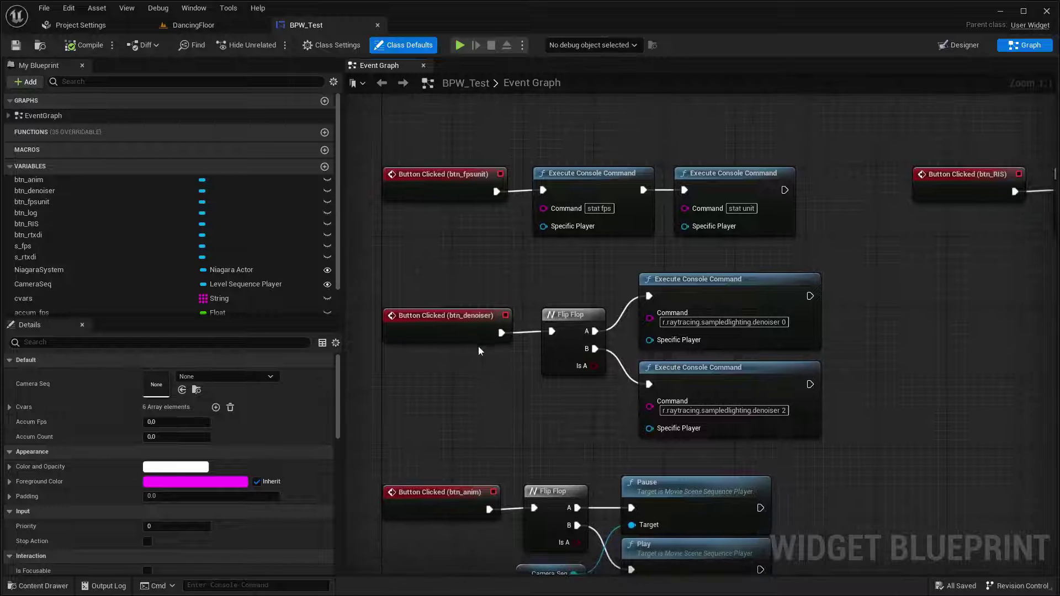
pyautogui.click(425, 320)
pyautogui.moveTo(542, 294); pyautogui.dragTo(471, 265, button='right')
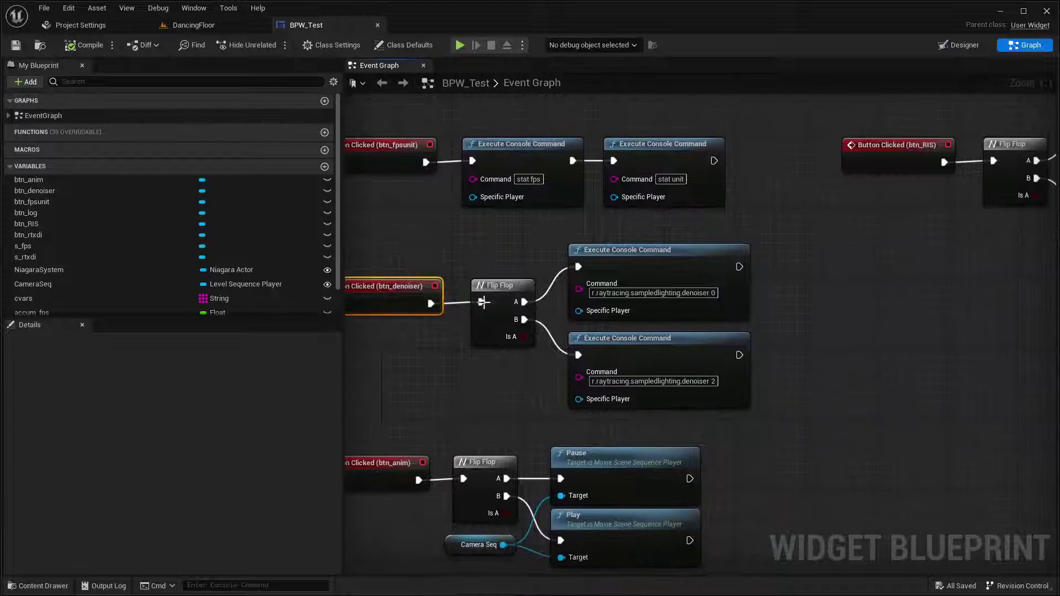
pyautogui.moveTo(822, 415); pyautogui.dragTo(484, 253)
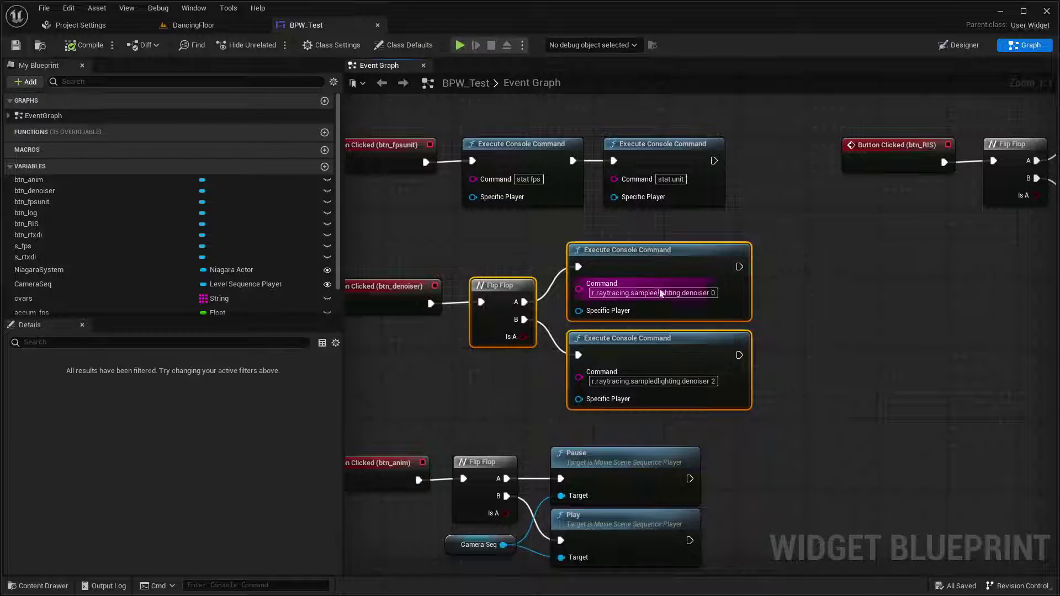
# Copy the 'r.raytracing.sampledlighting.denoiser 2' command string and run it in the console.
pyautogui.moveTo(716, 293); pyautogui.dragTo(698, 293)
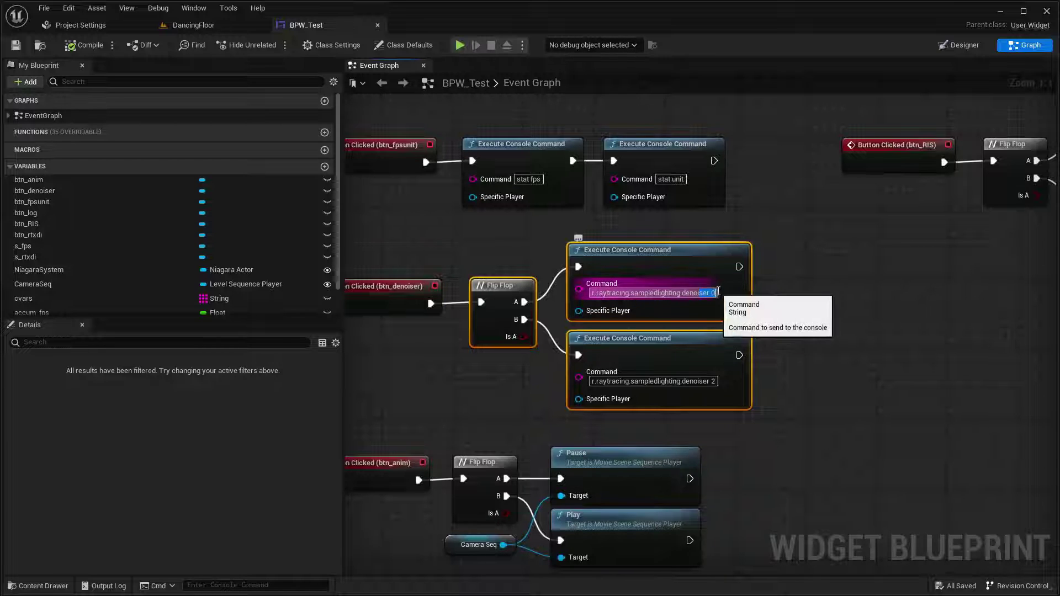
pyautogui.moveTo(717, 381); pyautogui.dragTo(693, 381)
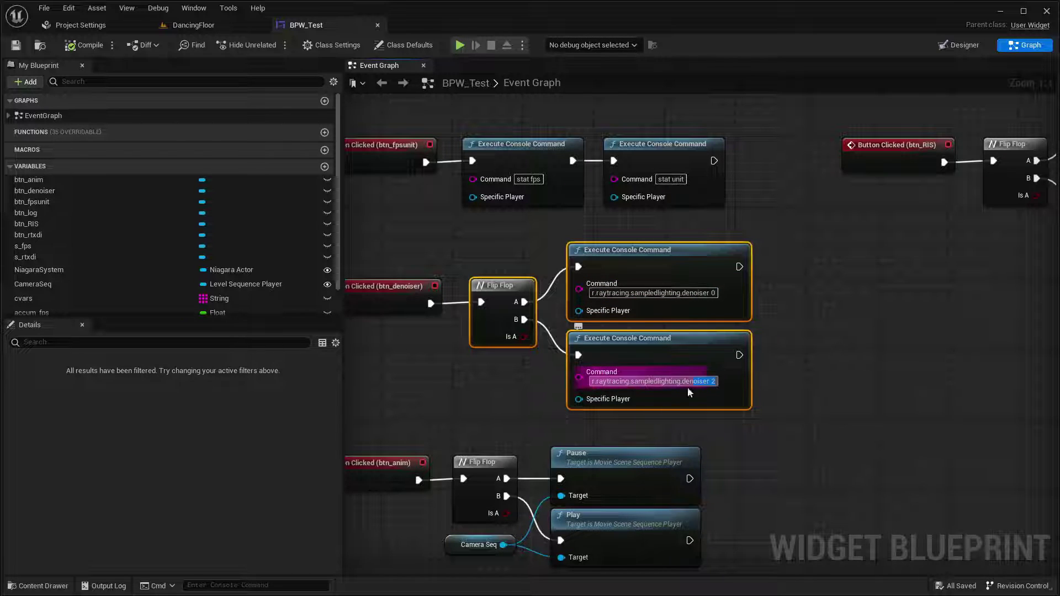
pyautogui.moveTo(591, 381); pyautogui.dragTo(717, 381)
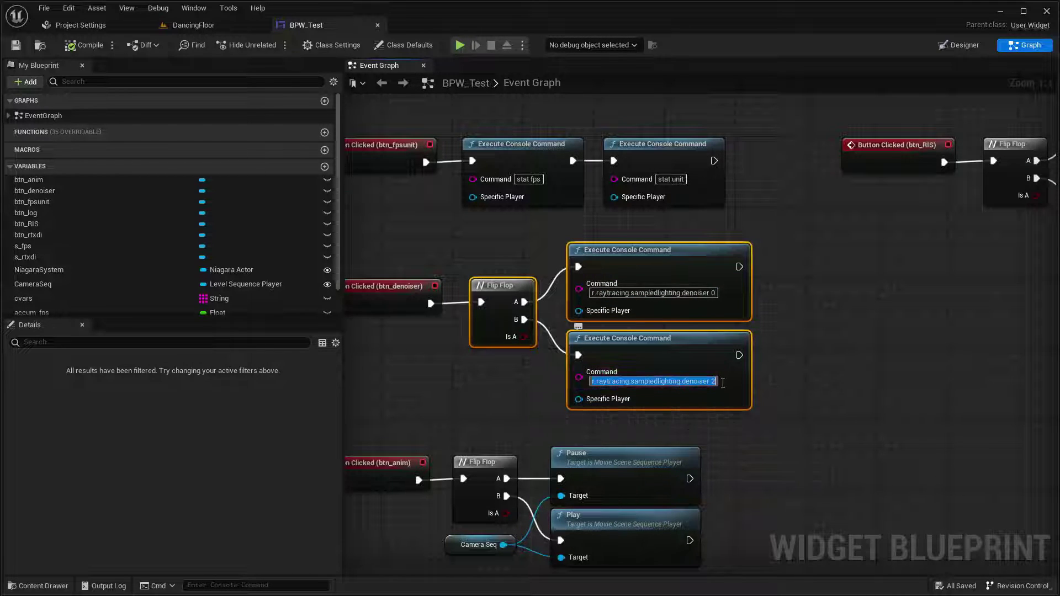
pyautogui.hotkey('ctrl', 'c')
pyautogui.click(269, 583)
pyautogui.hotkey('ctrl', 'v')
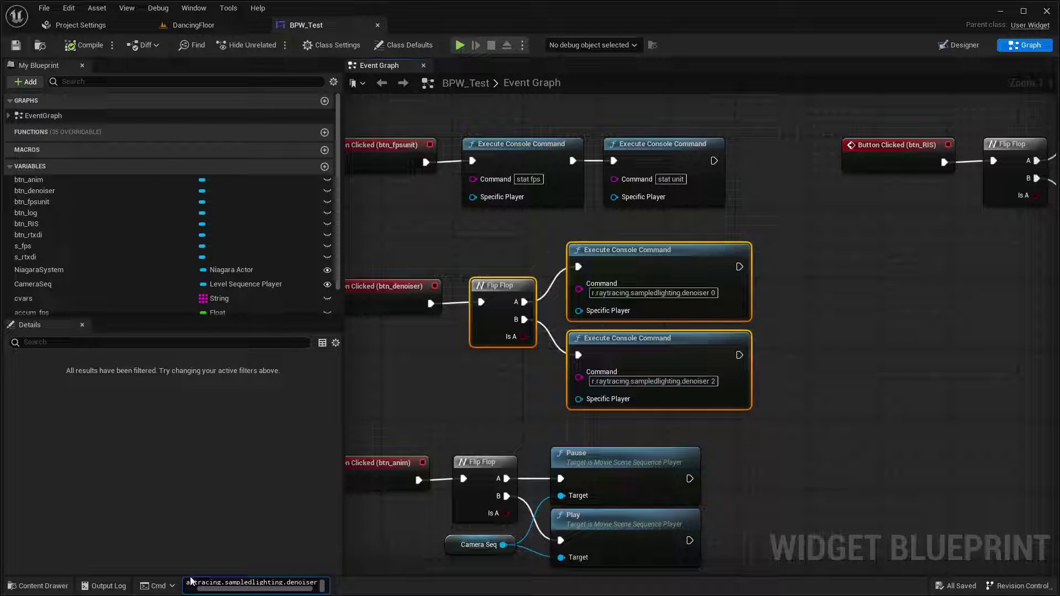
pyautogui.press('Return')
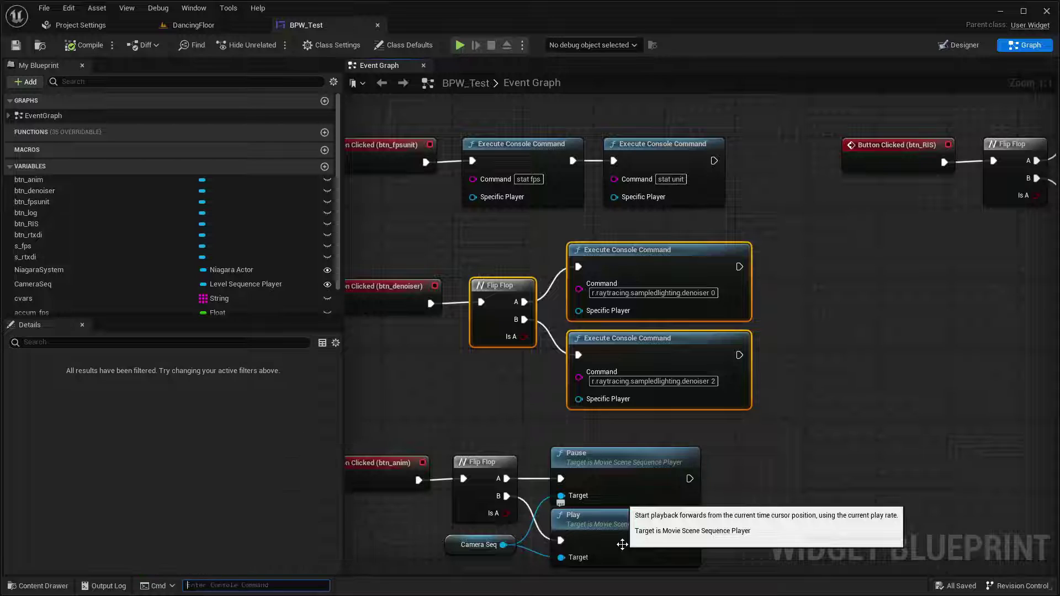
pyautogui.moveTo(852, 433); pyautogui.dragTo(506, 438, button='right')
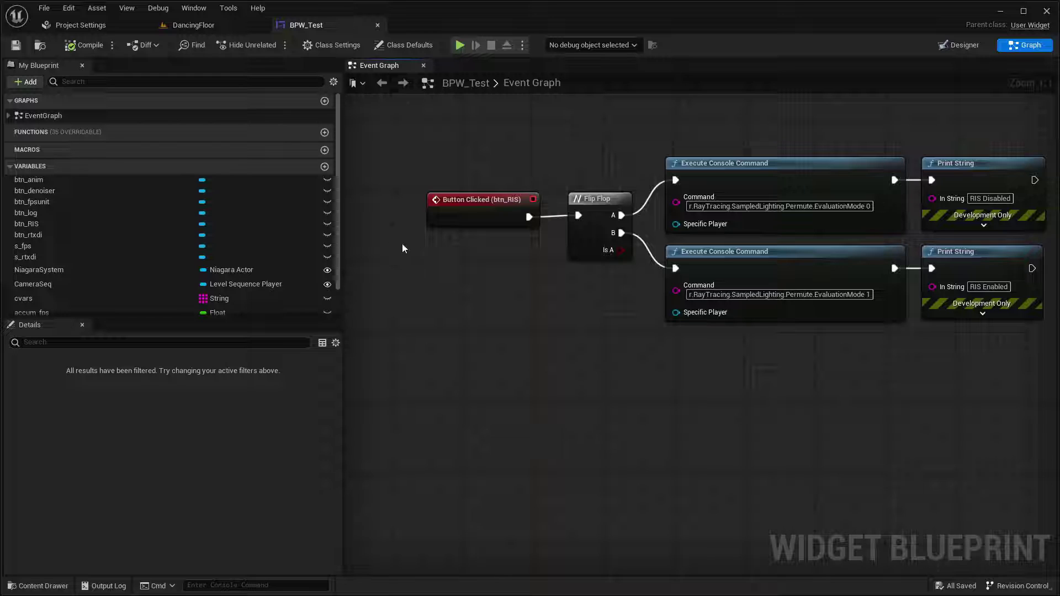
pyautogui.click(213, 28)
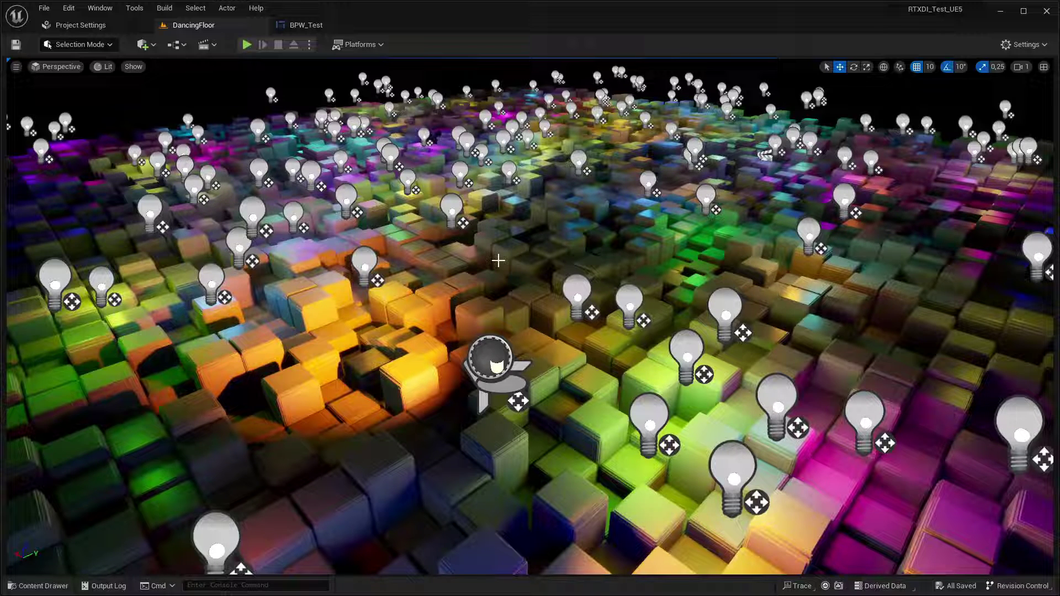
pyautogui.click(296, 28)
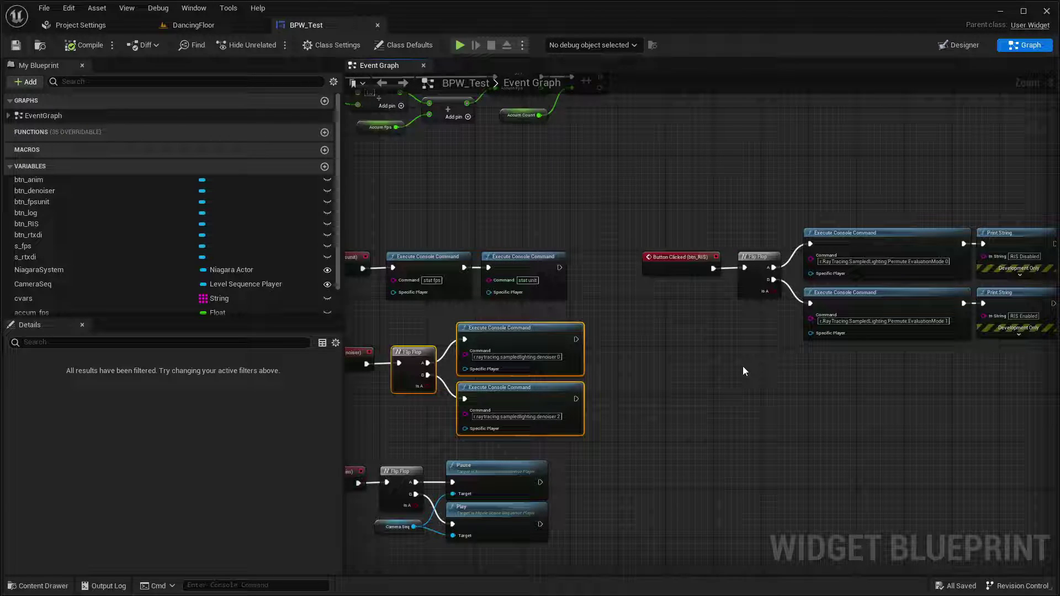
pyautogui.scroll(1, 613, 414)
pyautogui.moveTo(692, 401); pyautogui.dragTo(789, 385, button='right')
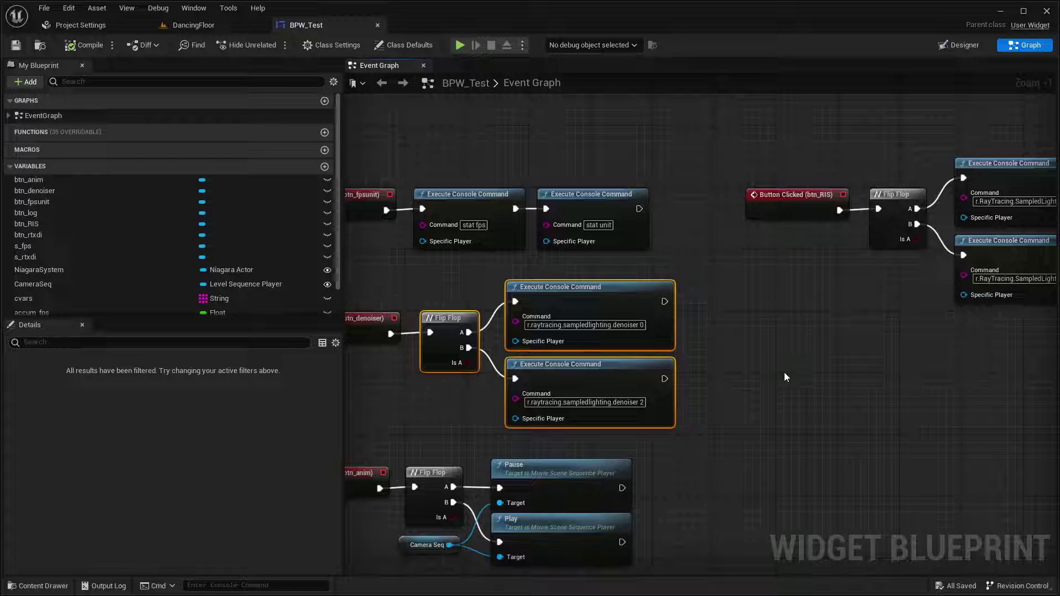
pyautogui.moveTo(759, 317); pyautogui.dragTo(663, 337, button='right')
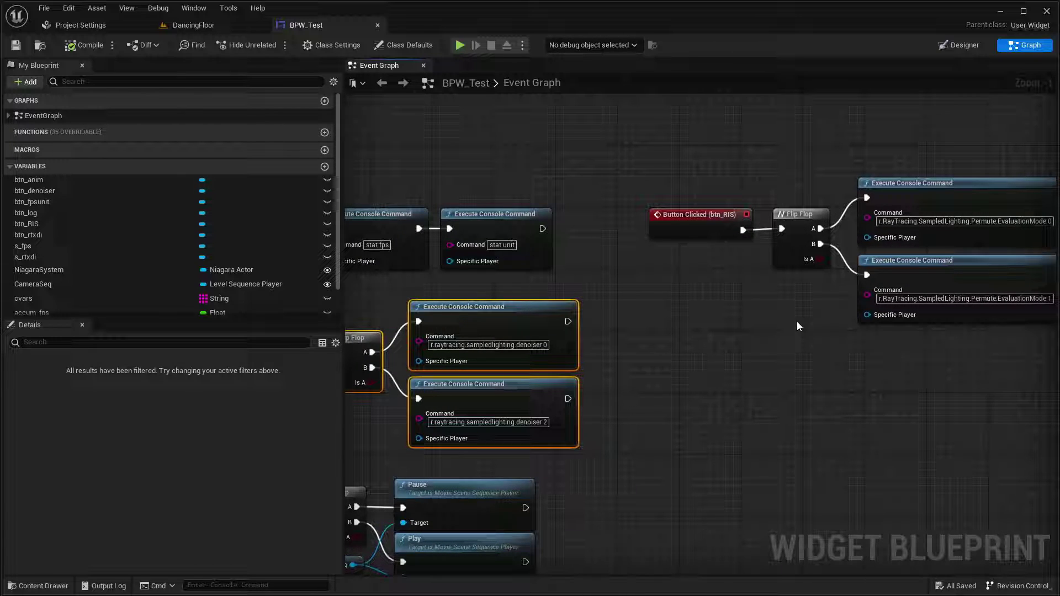
pyautogui.moveTo(810, 334); pyautogui.dragTo(574, 397, button='right')
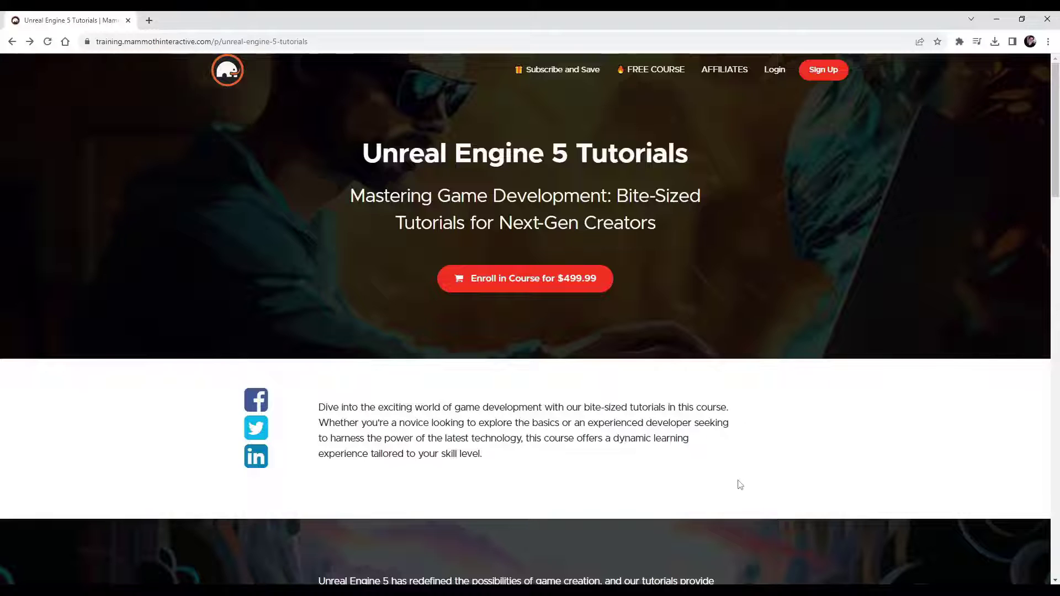
# Choose Enroll in Course for the $499.99 Unreal Engine 5 Tutorials course.
pyautogui.click(530, 276)
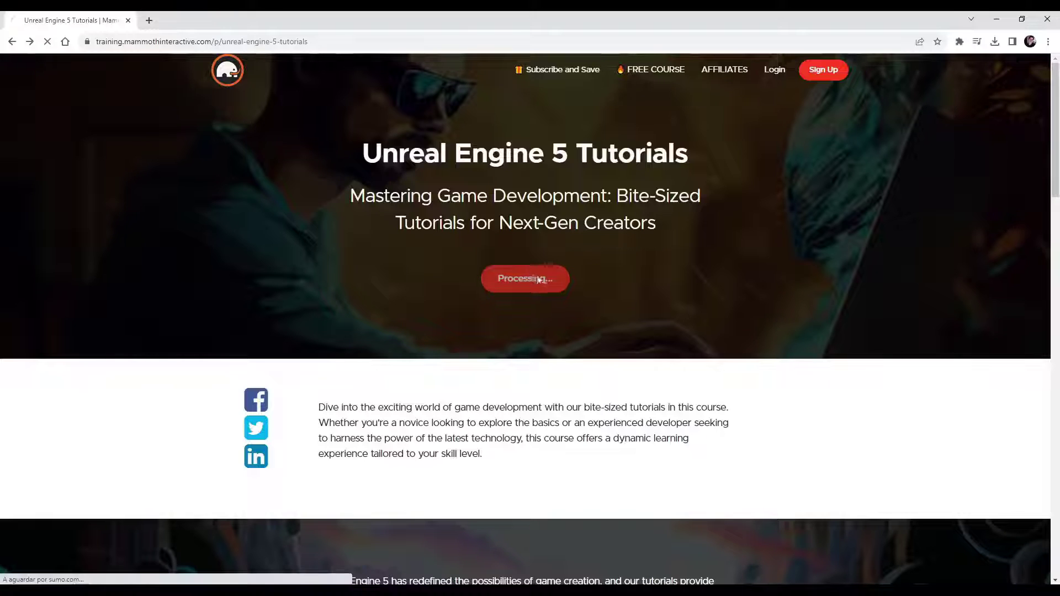